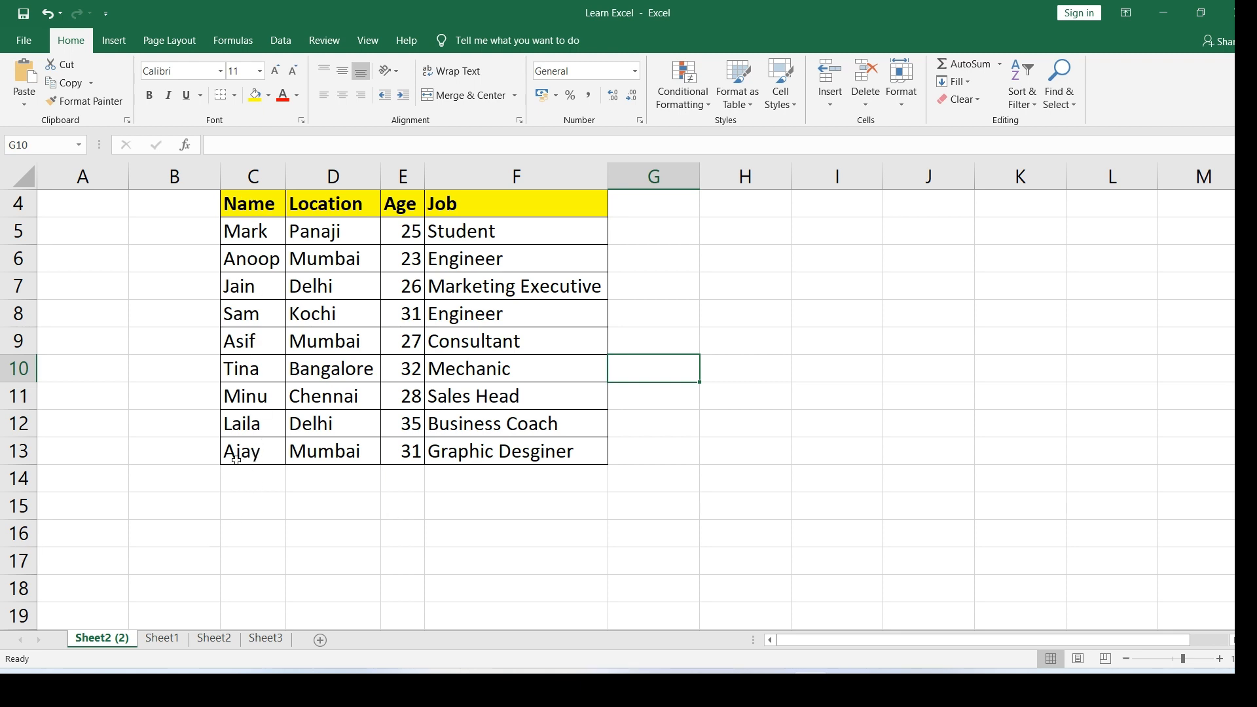
Step: Add a new record below the table by entering a first name in C14 and the location Nagpur in D14
left_click_drag(234, 458, 521, 451)
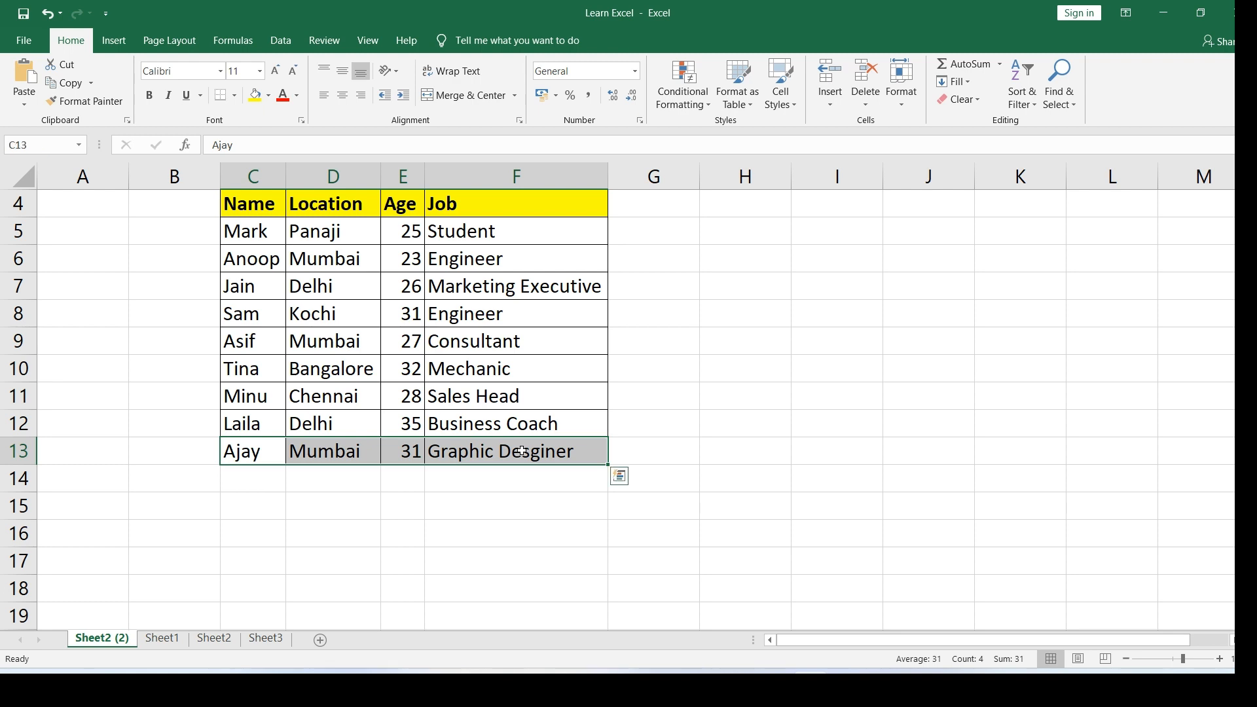
left_click(249, 492)
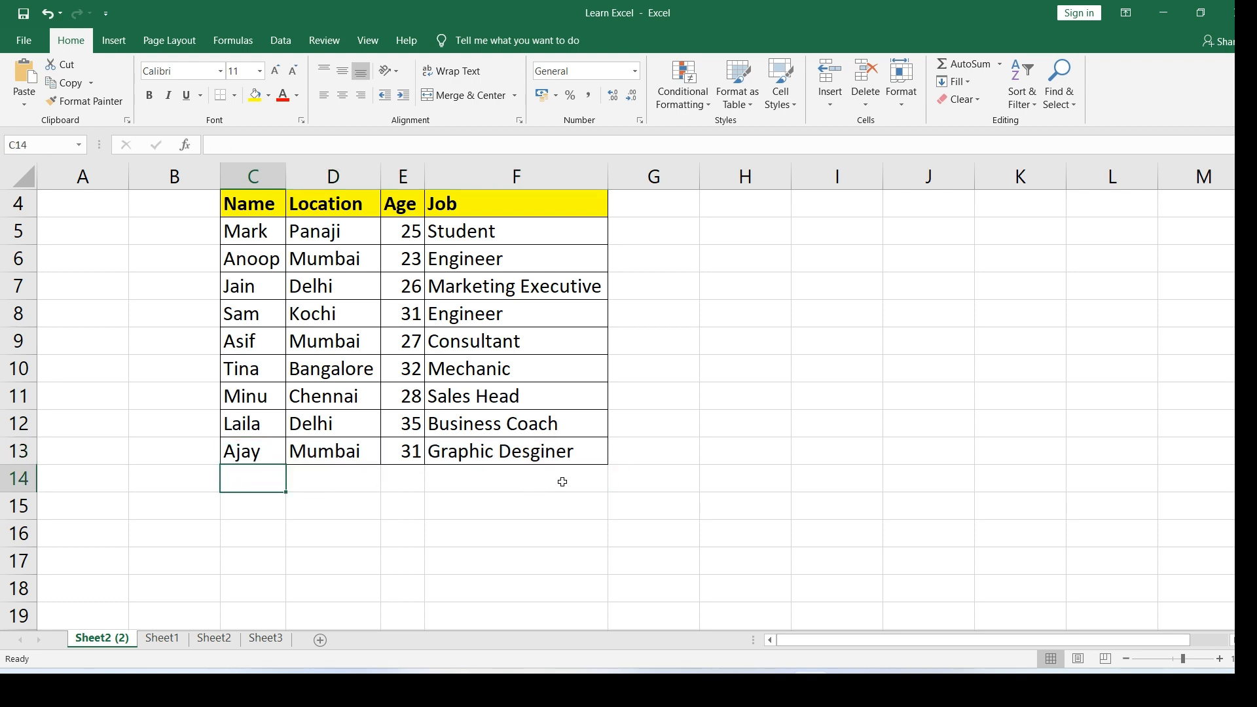
type("Manu")
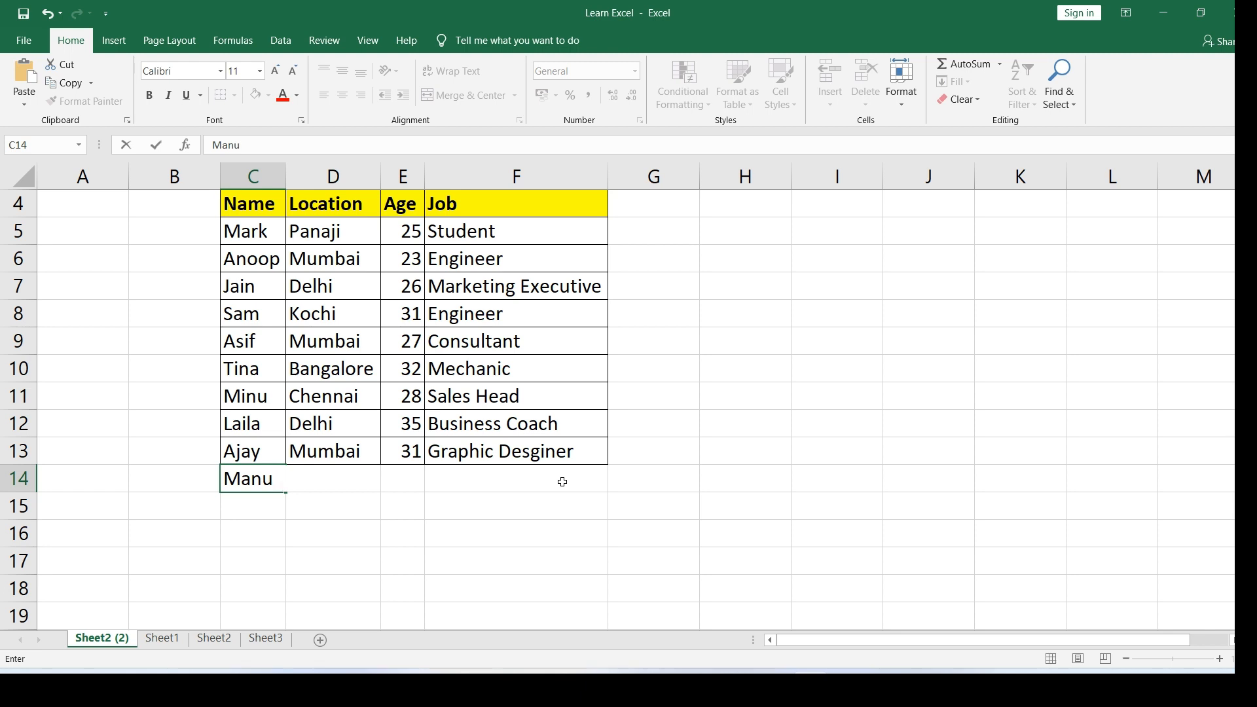
key("Tab")
type("N")
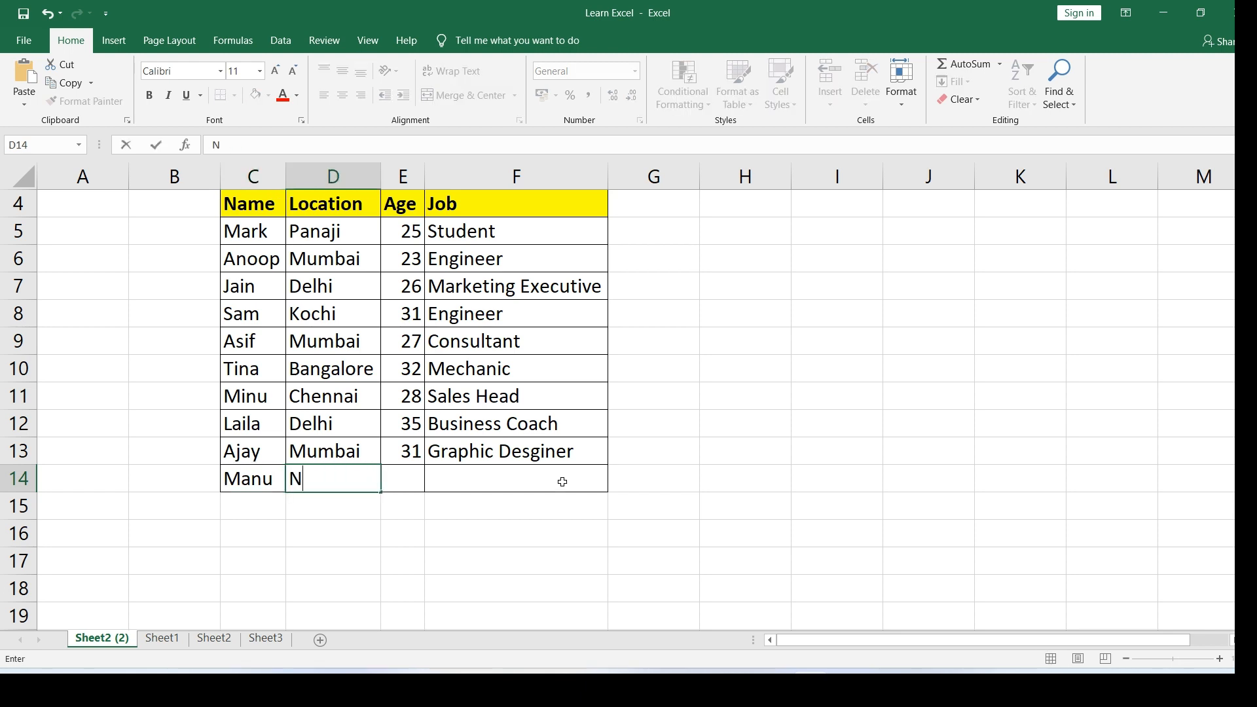
type("agpur 32")
key("BackSpace")
key("BackSpace")
key("BackSpace")
Step: Complete the record in row 14 with age 32 and job QA
key("Tab")
type("32")
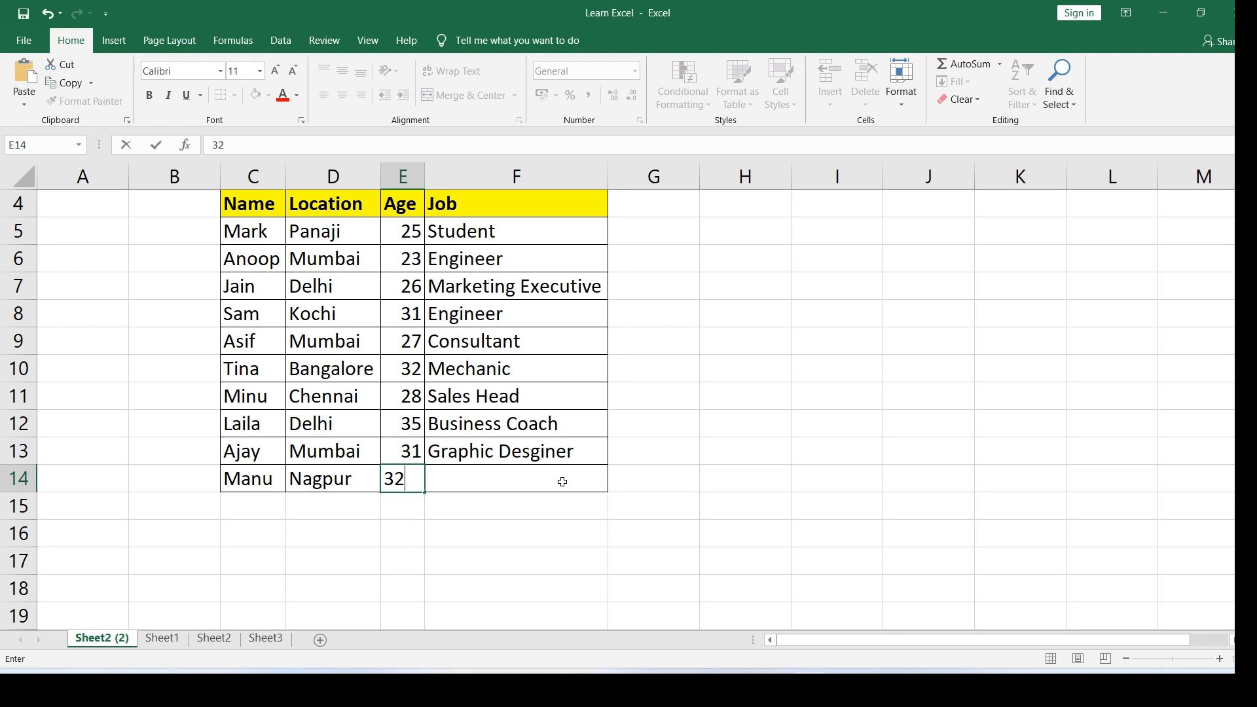
key("Tab")
type("QA")
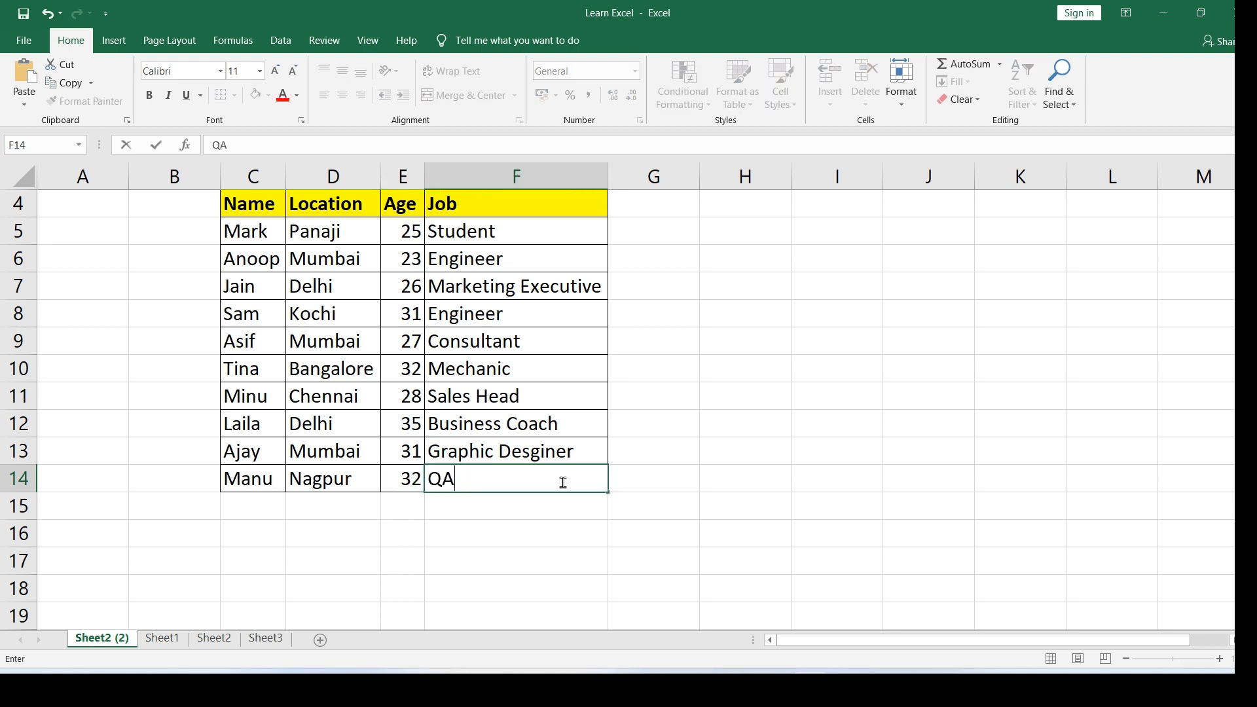
key("Return")
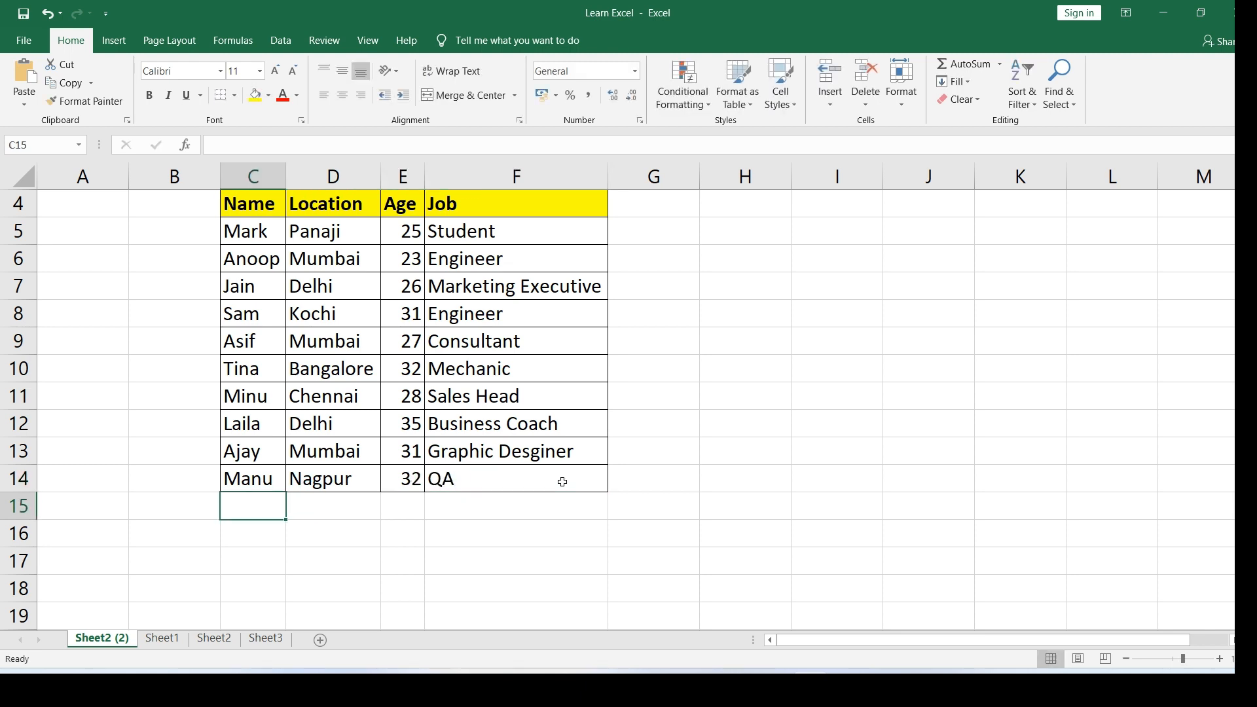
left_click(262, 482)
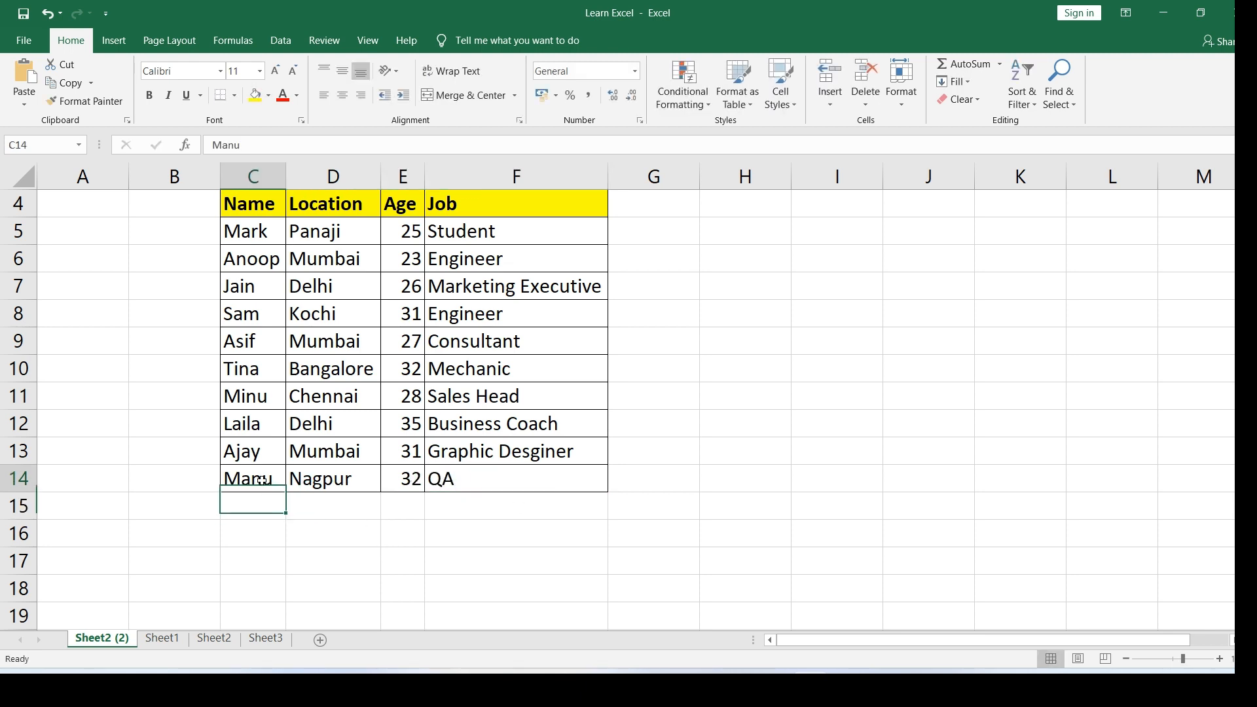
left_click(309, 479)
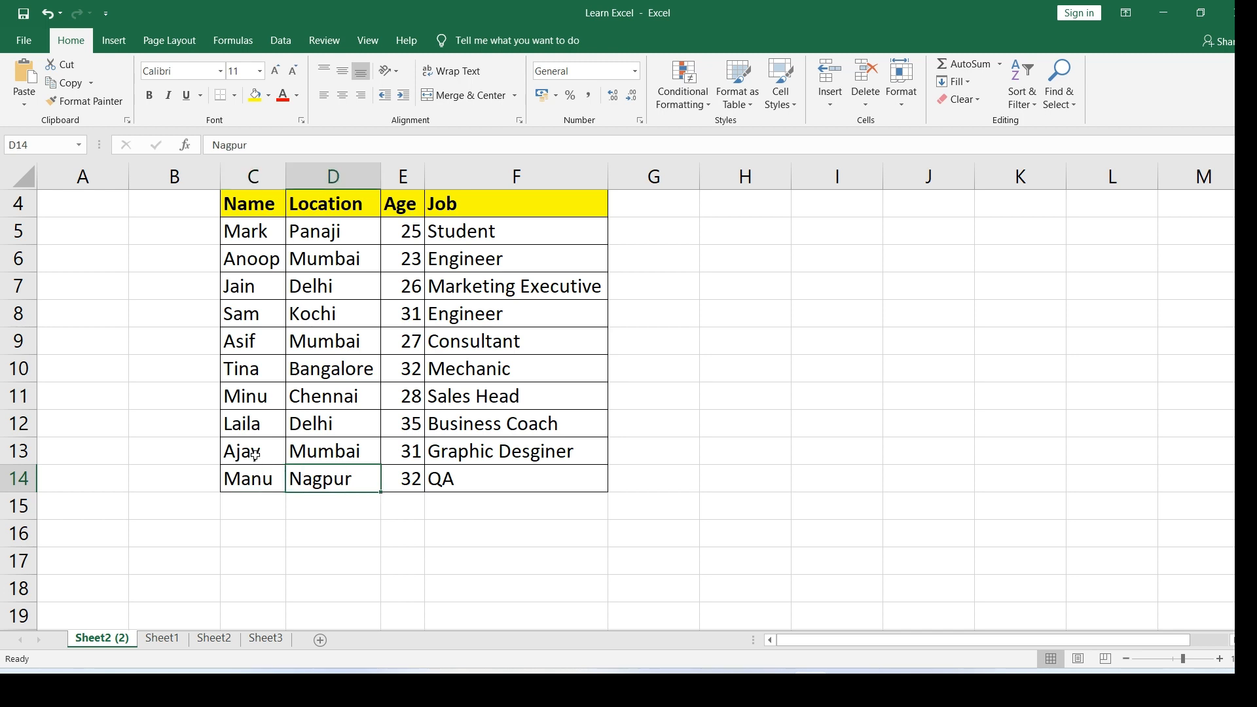
left_click_drag(256, 454, 251, 480)
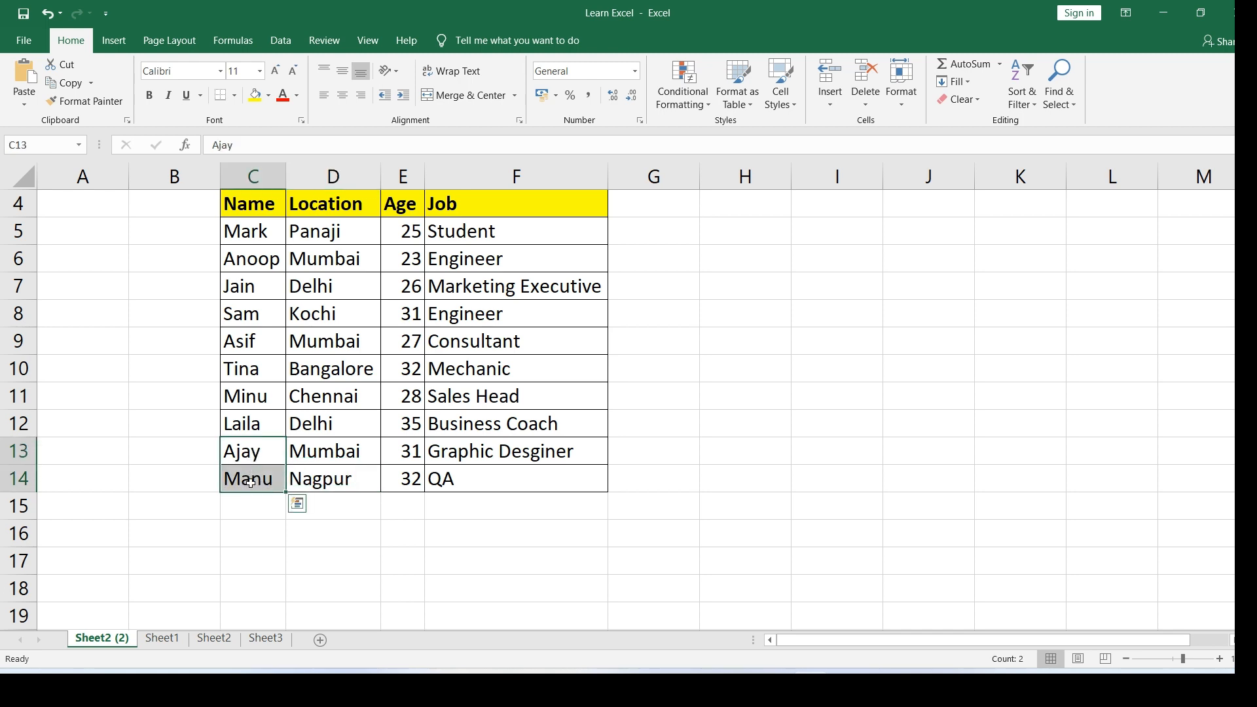
Step: Enter three more first names below the table in cells C15, C16 and C17
left_click(252, 502)
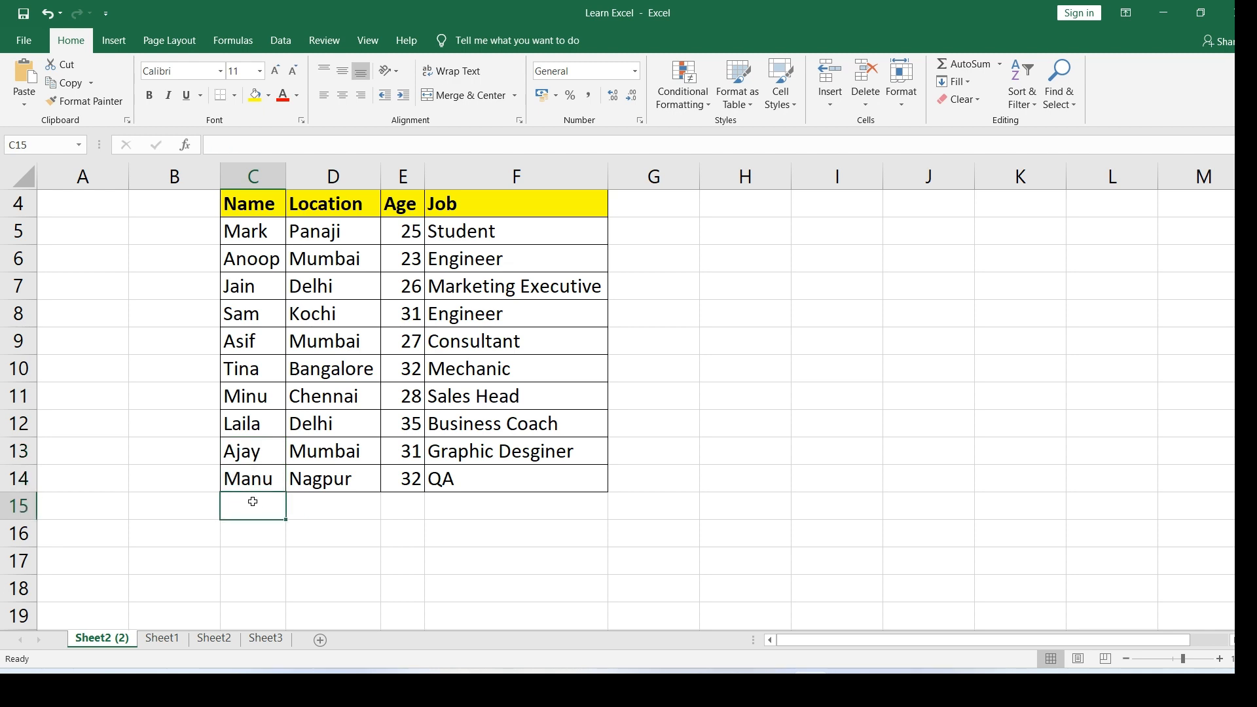
type("Aji")
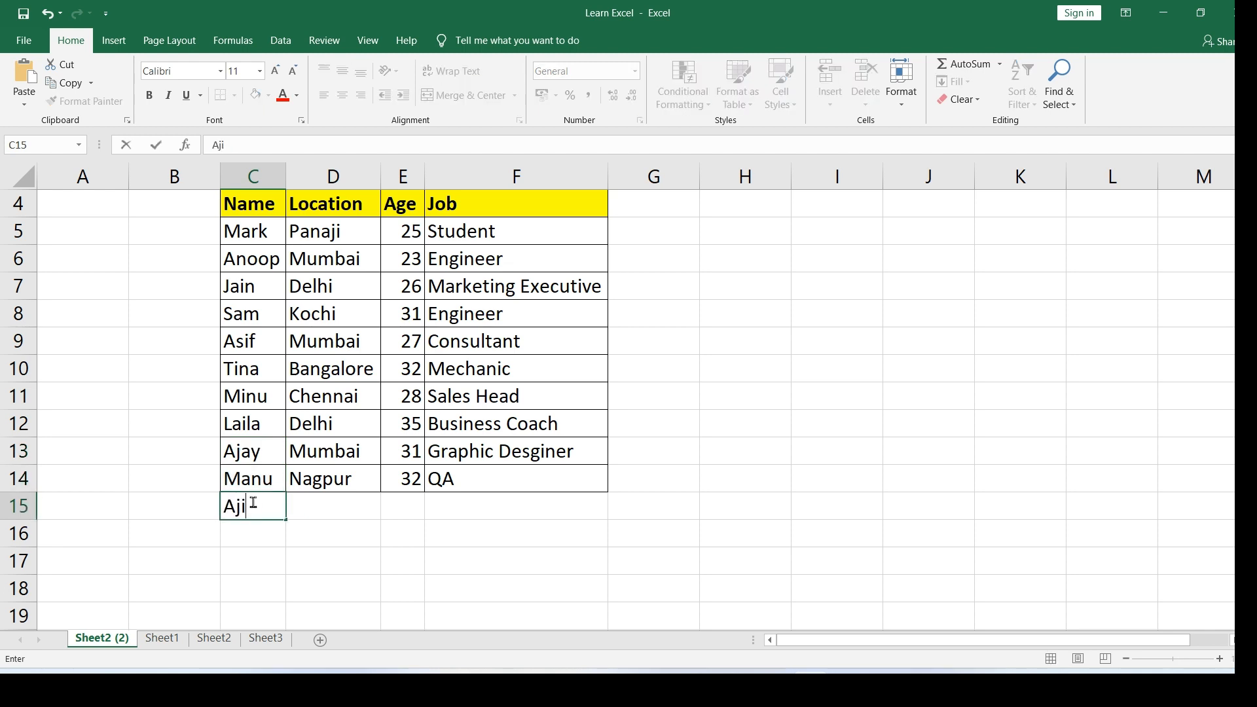
type("th]")
key("BackSpace")
key("Return")
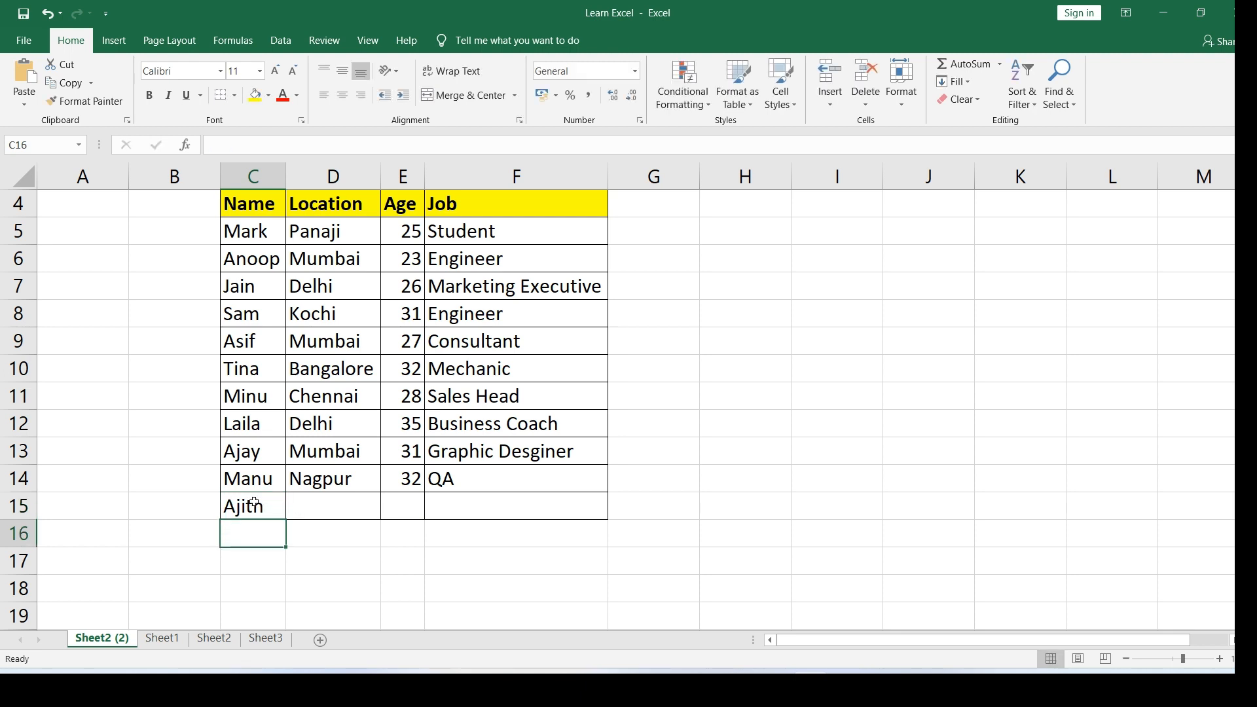
type("Sami")
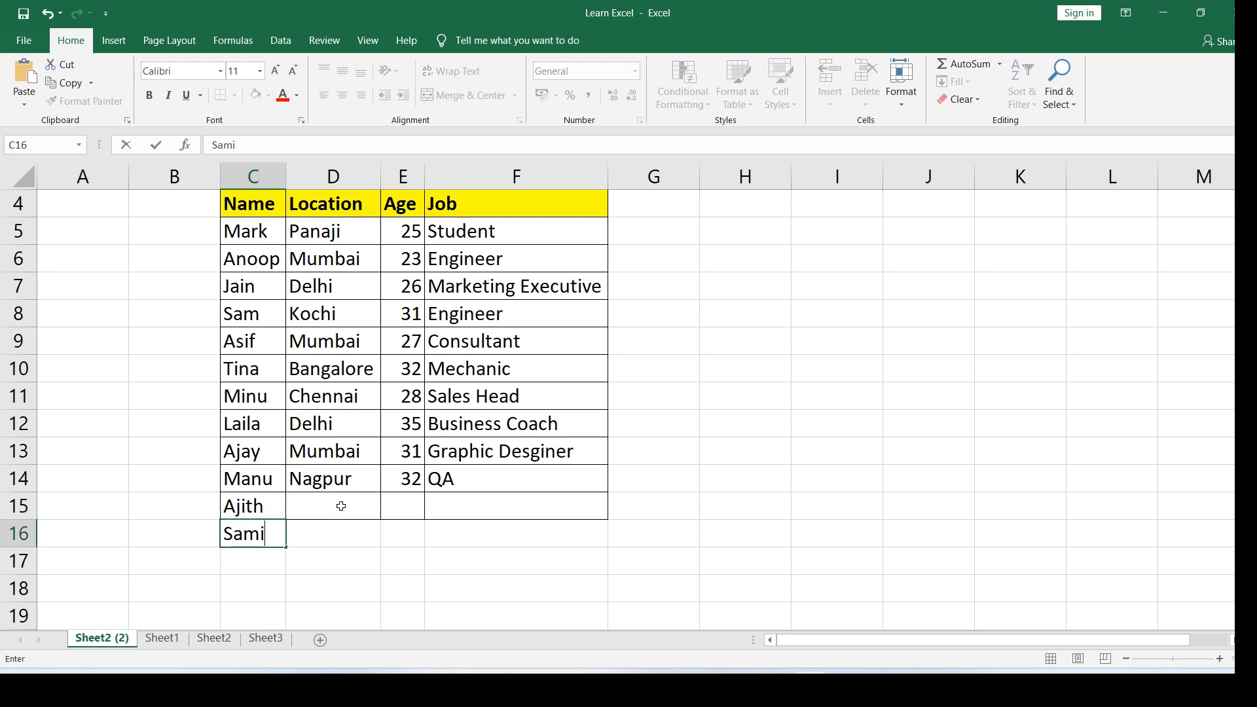
key("Return")
type("Lekshmi")
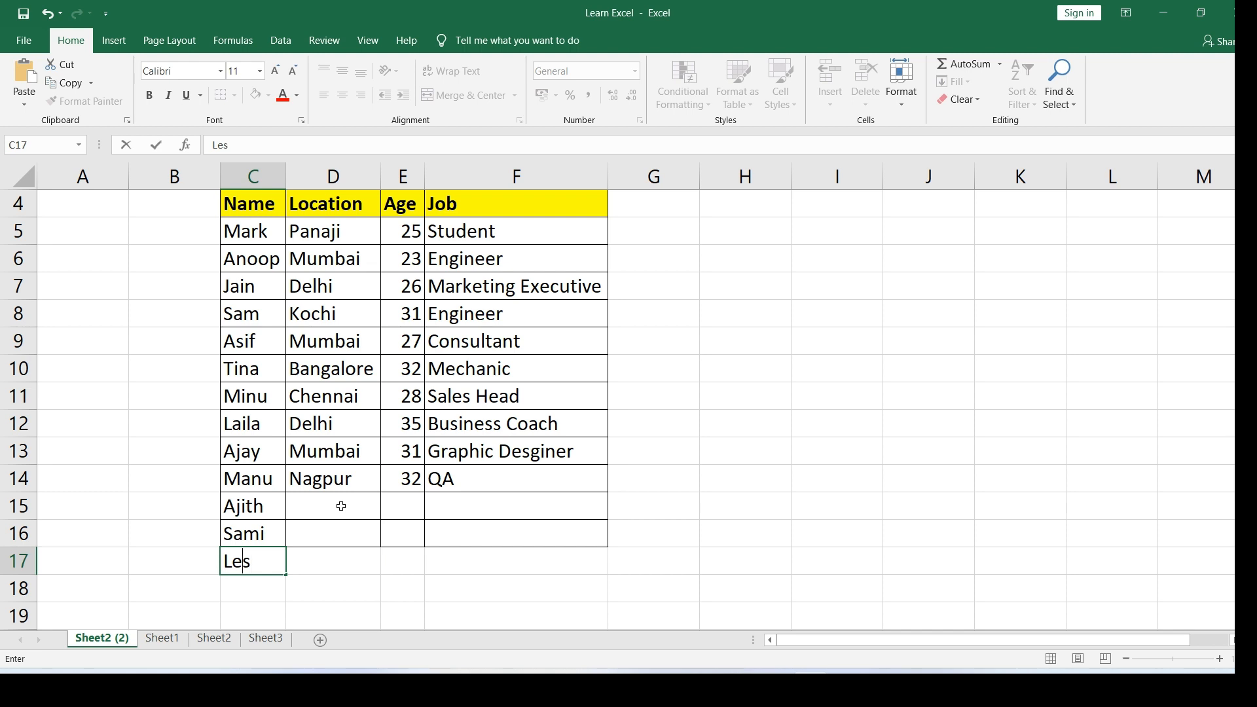
key("Return")
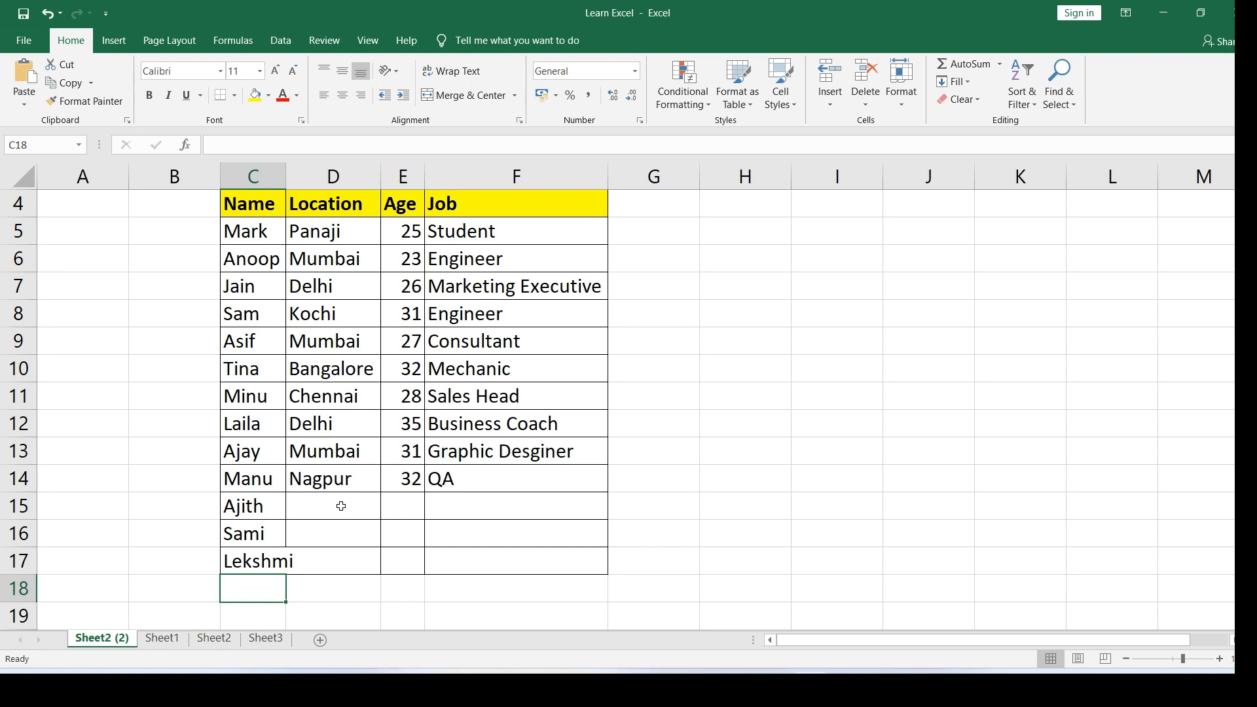
Step: On Sheet2, select the table from its header row together with the empty rows below it, range C4:F23
left_click(224, 643)
left_click(649, 506)
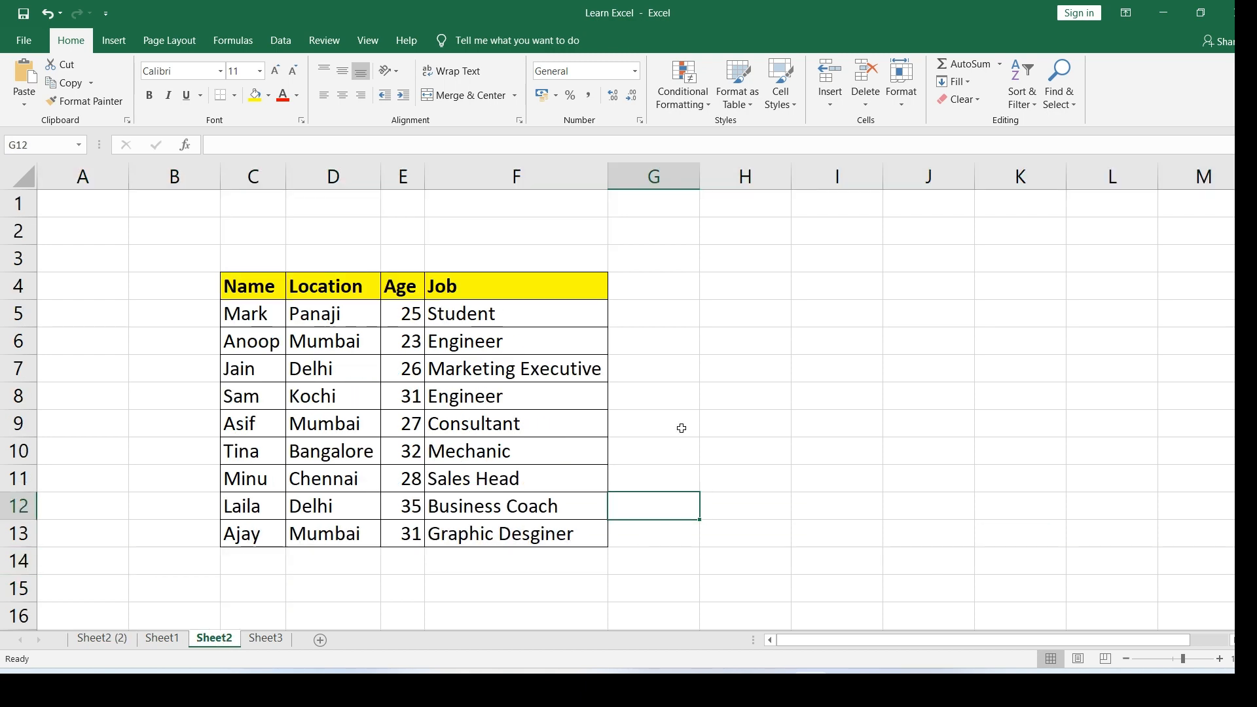
scroll(682, 428, "down", 1)
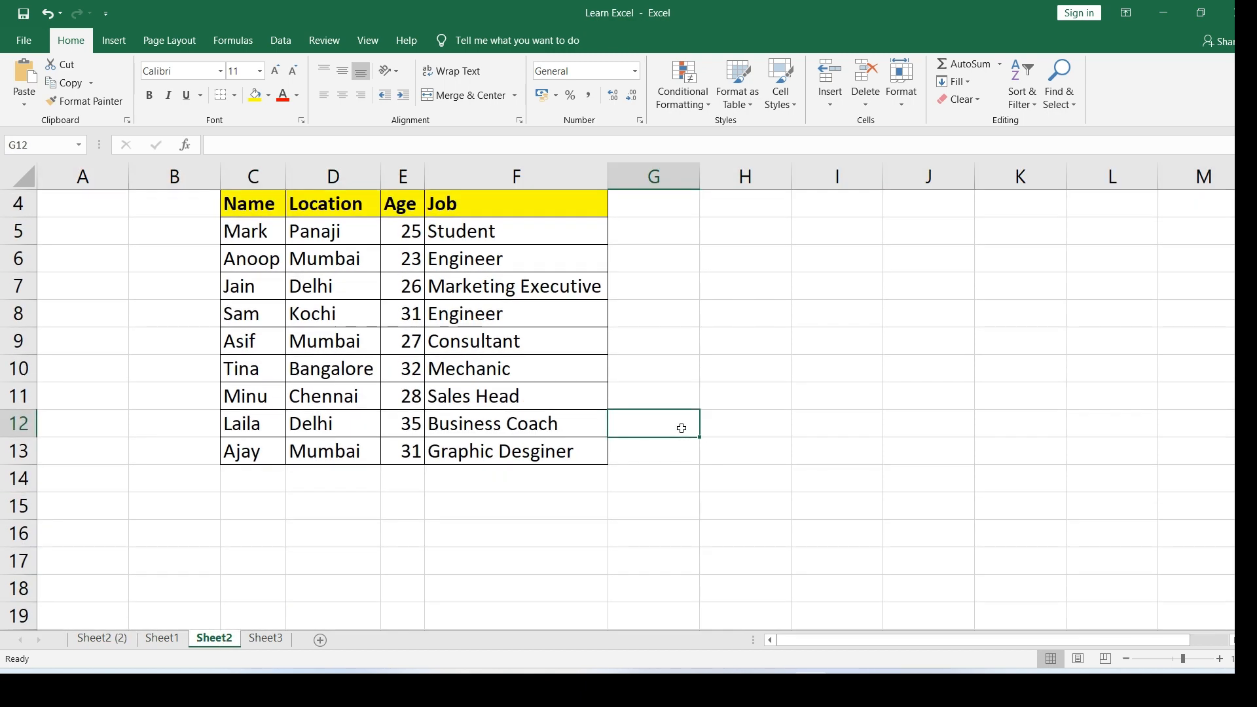
scroll(681, 428, "up", 1)
scroll(494, 442, "down", 1)
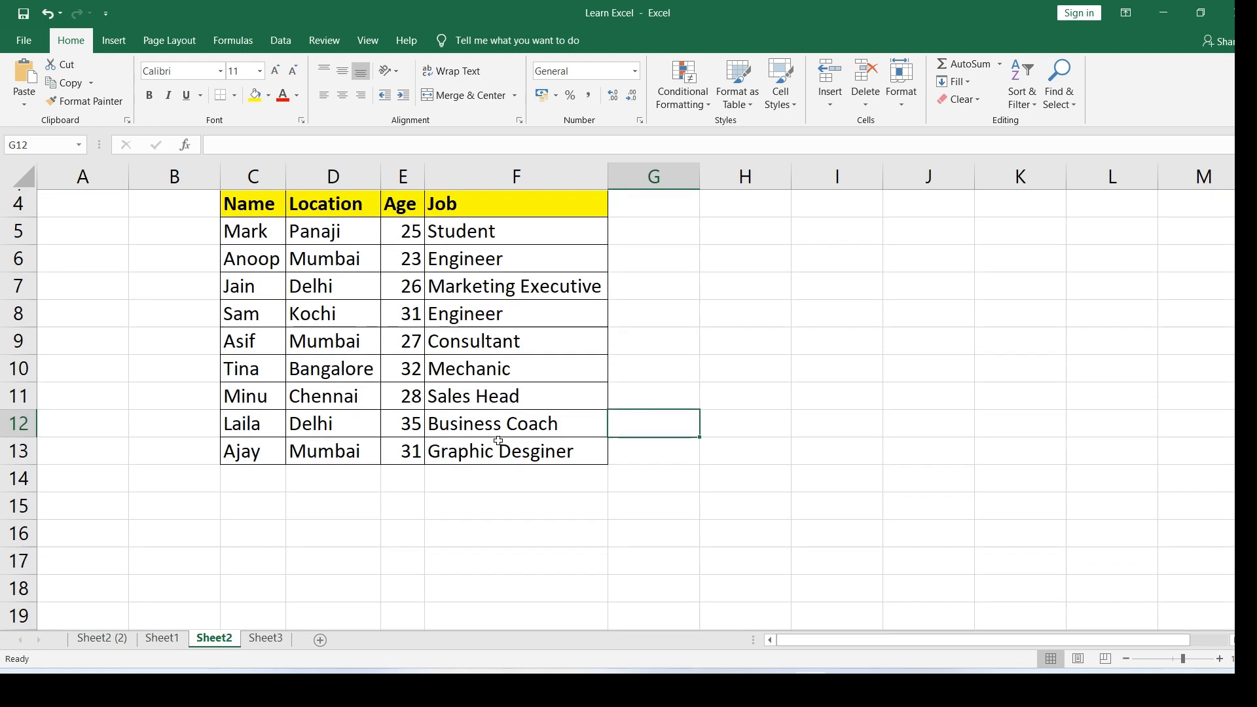
scroll(499, 441, "up", 1)
scroll(498, 441, "down", 1)
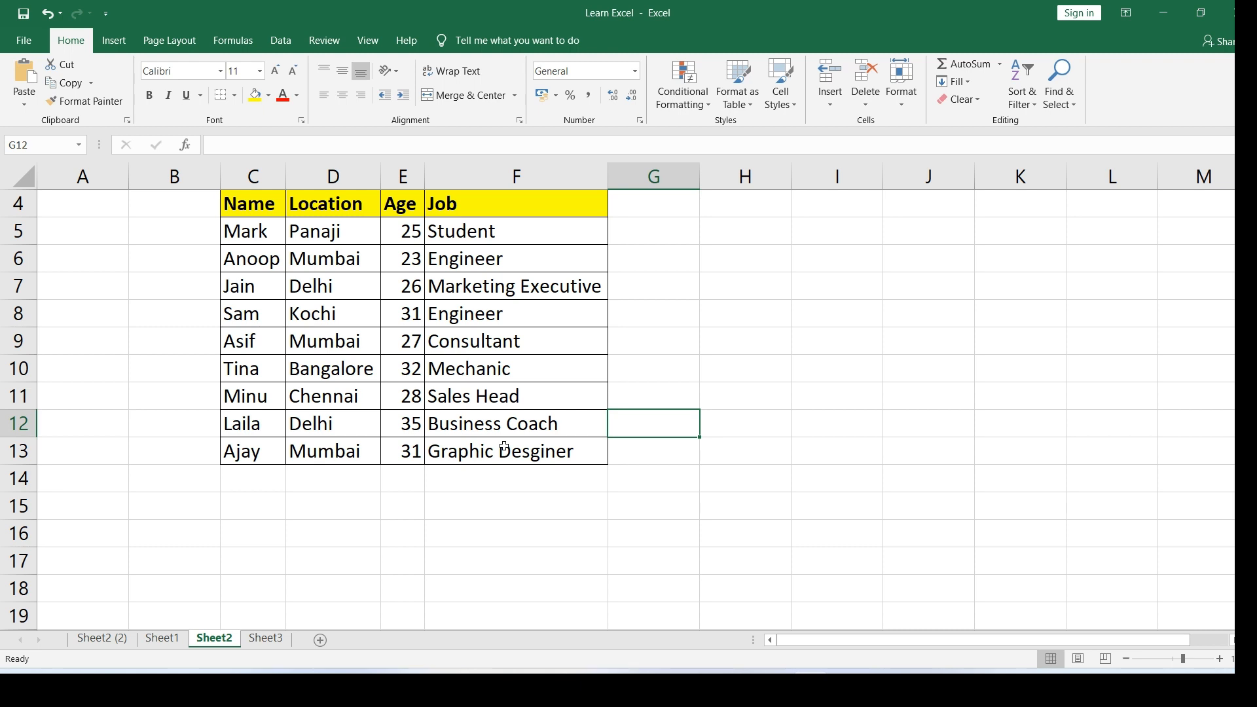
left_click(729, 365)
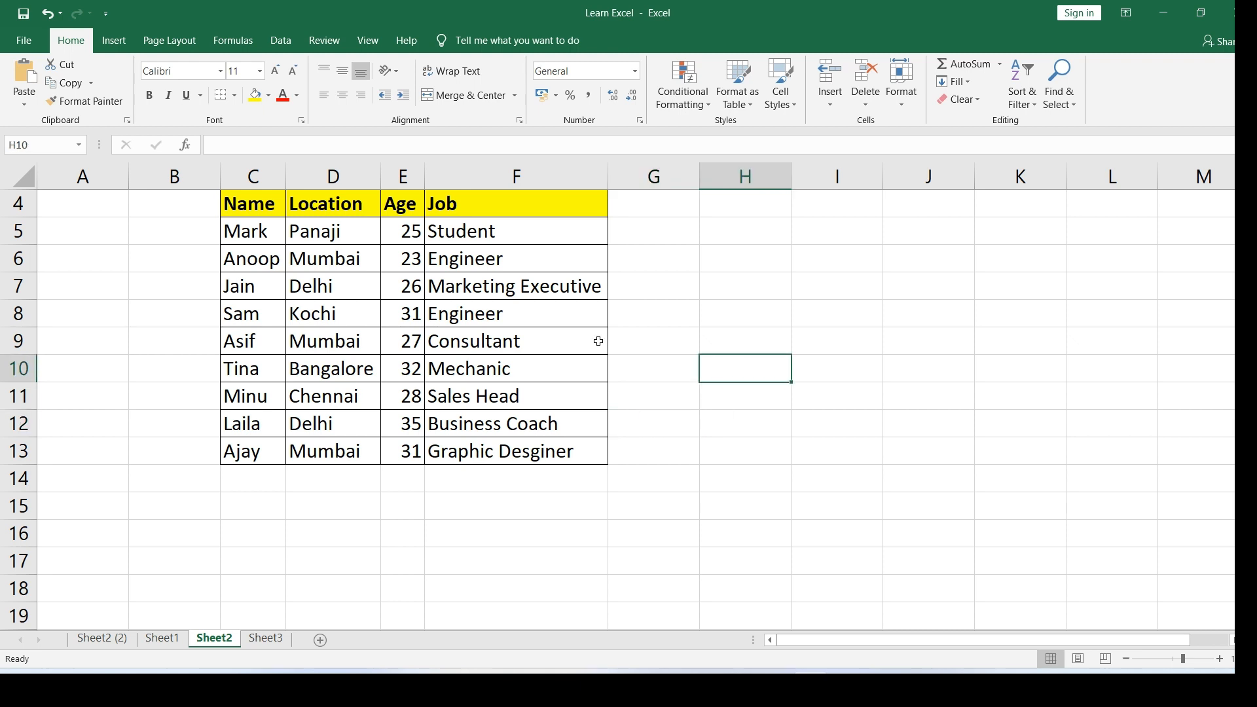
scroll(559, 326, "up", 1)
scroll(298, 281, "down", 1)
left_click_drag(243, 210, 545, 609)
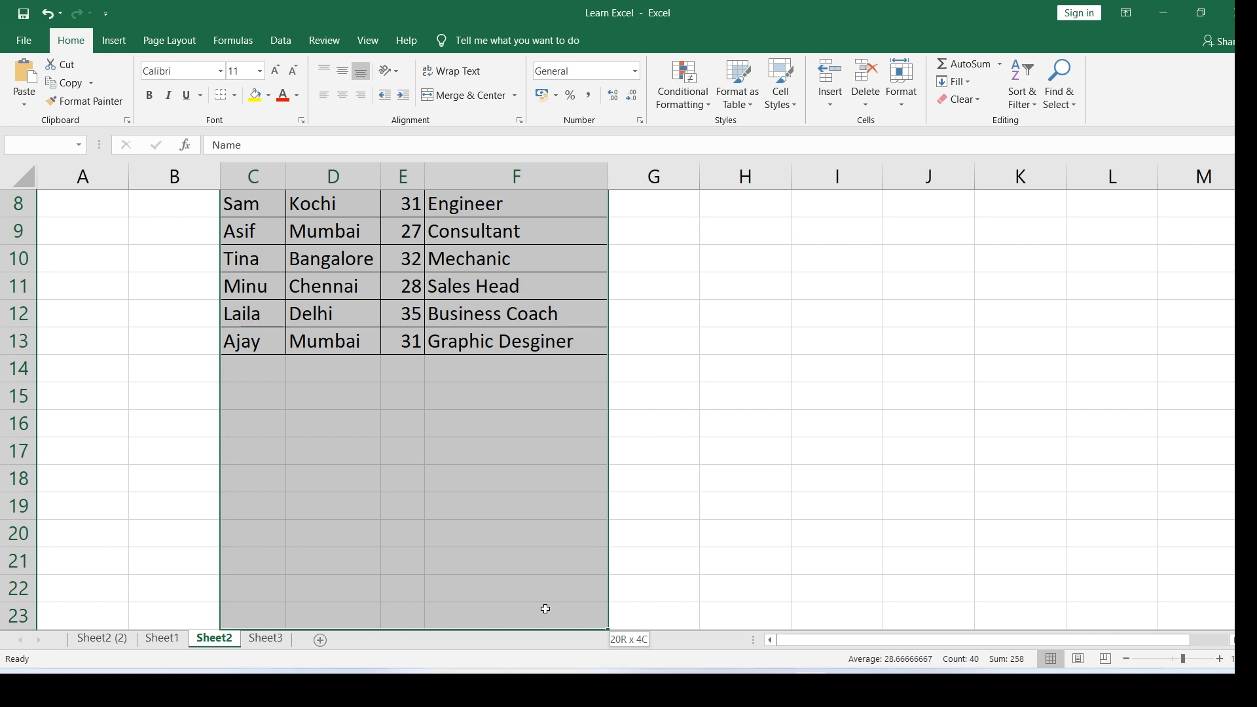
left_click_drag(546, 609, 545, 609)
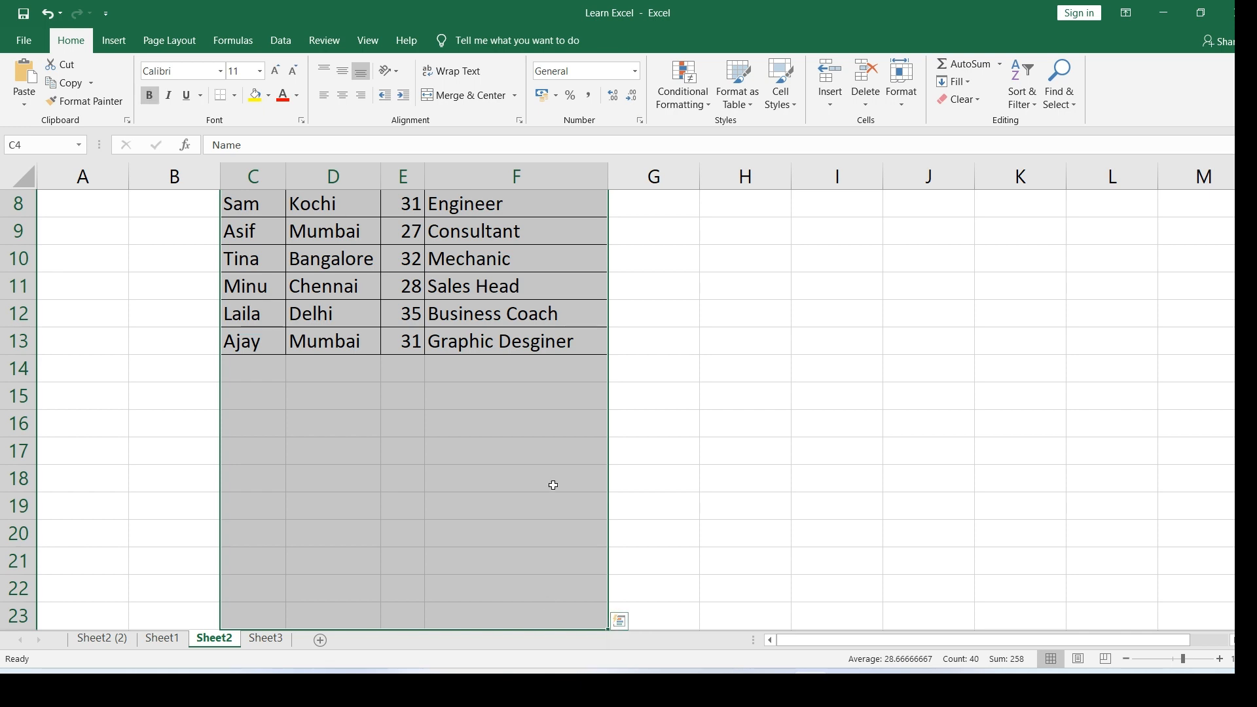
left_click(702, 112)
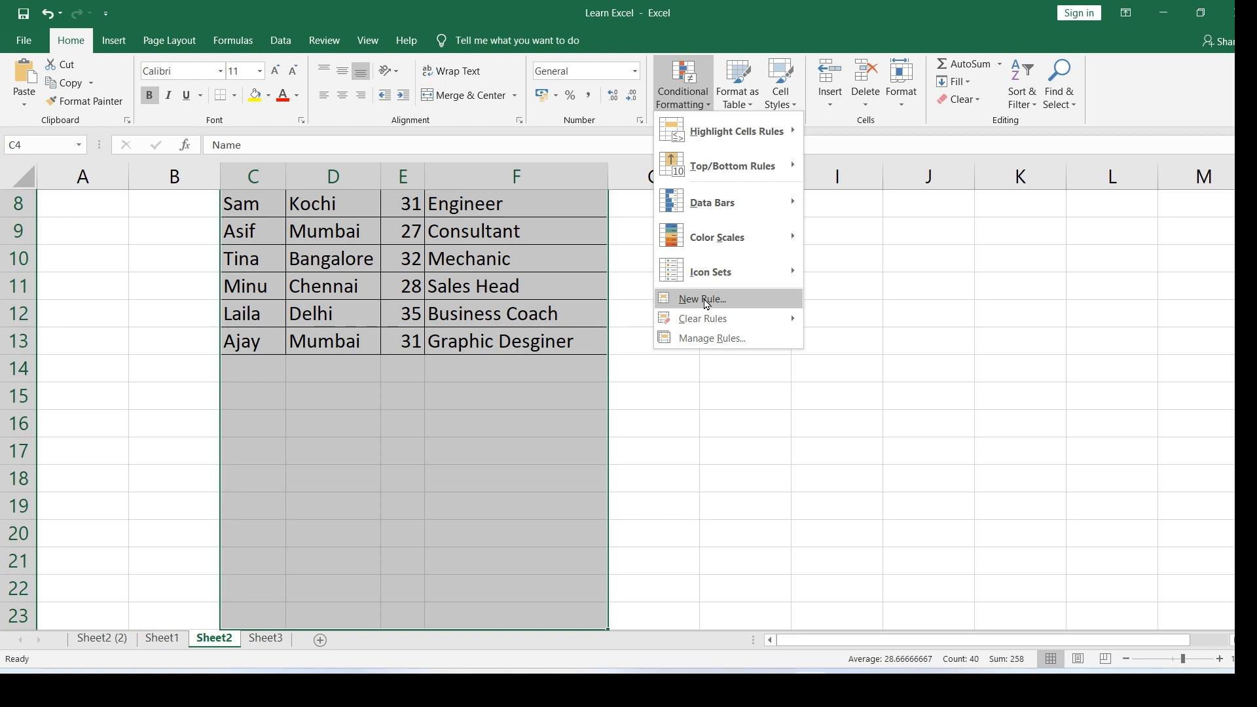
left_click(706, 302)
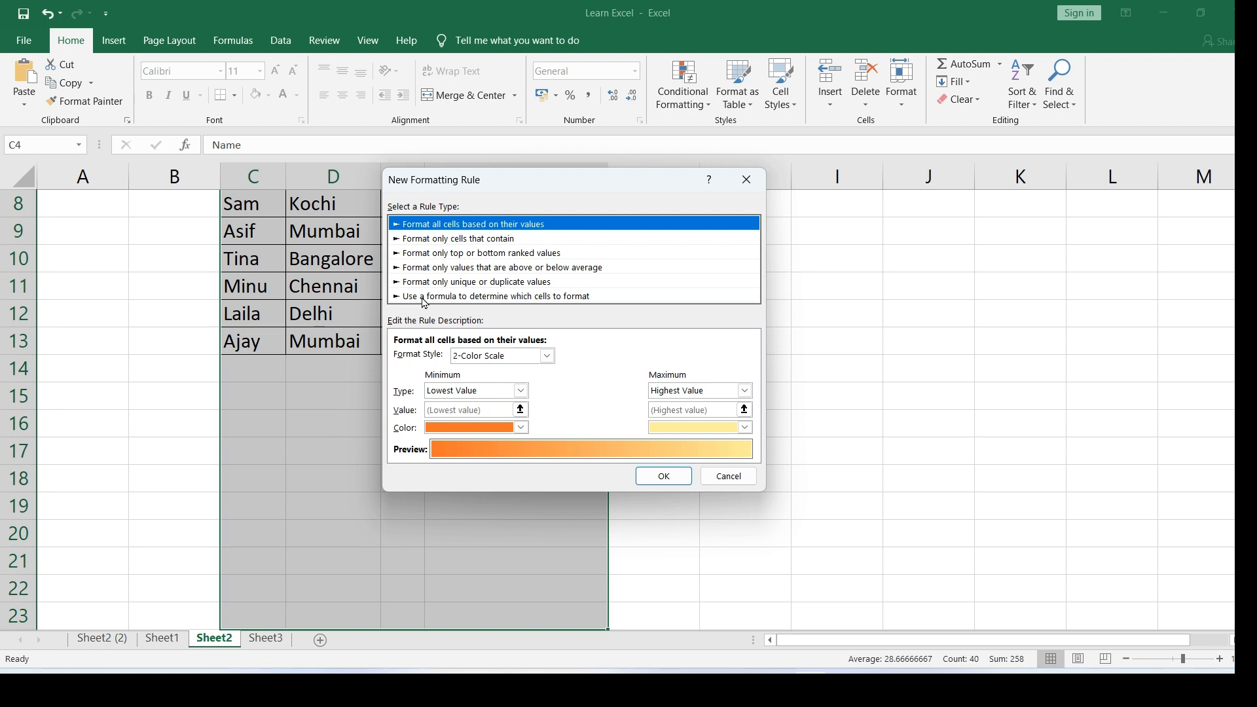
left_click(477, 298)
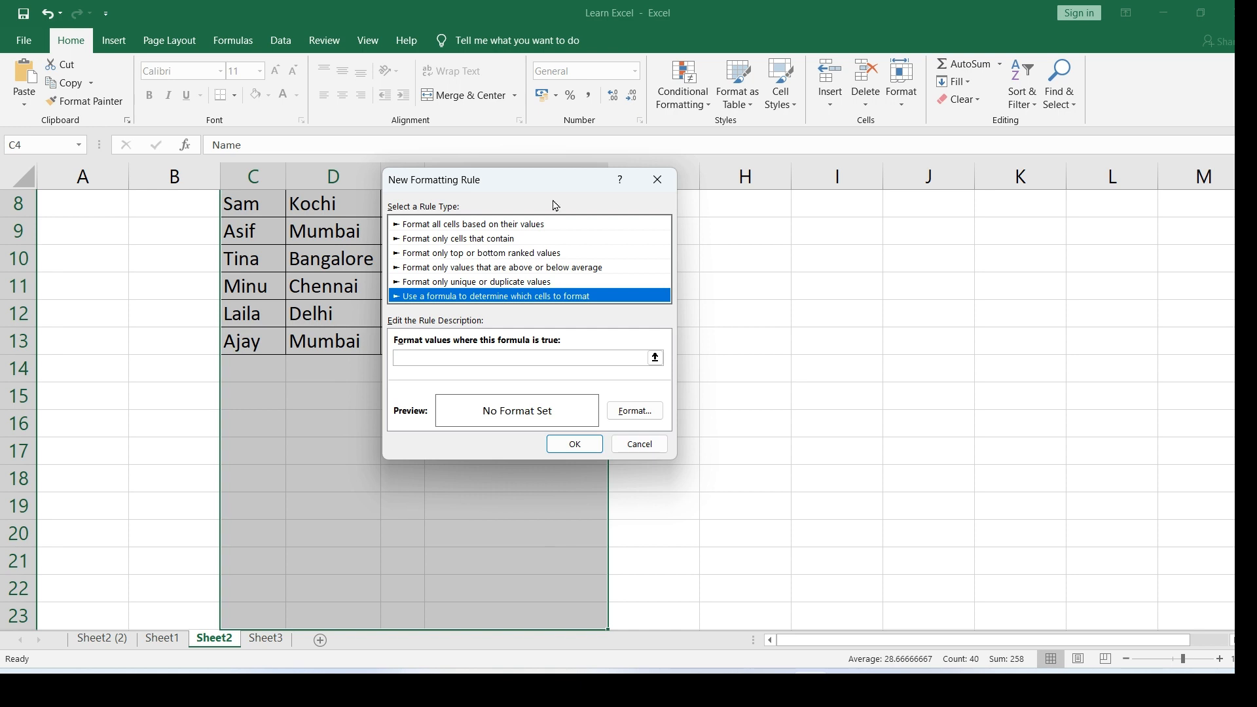
left_click_drag(556, 182, 854, 223)
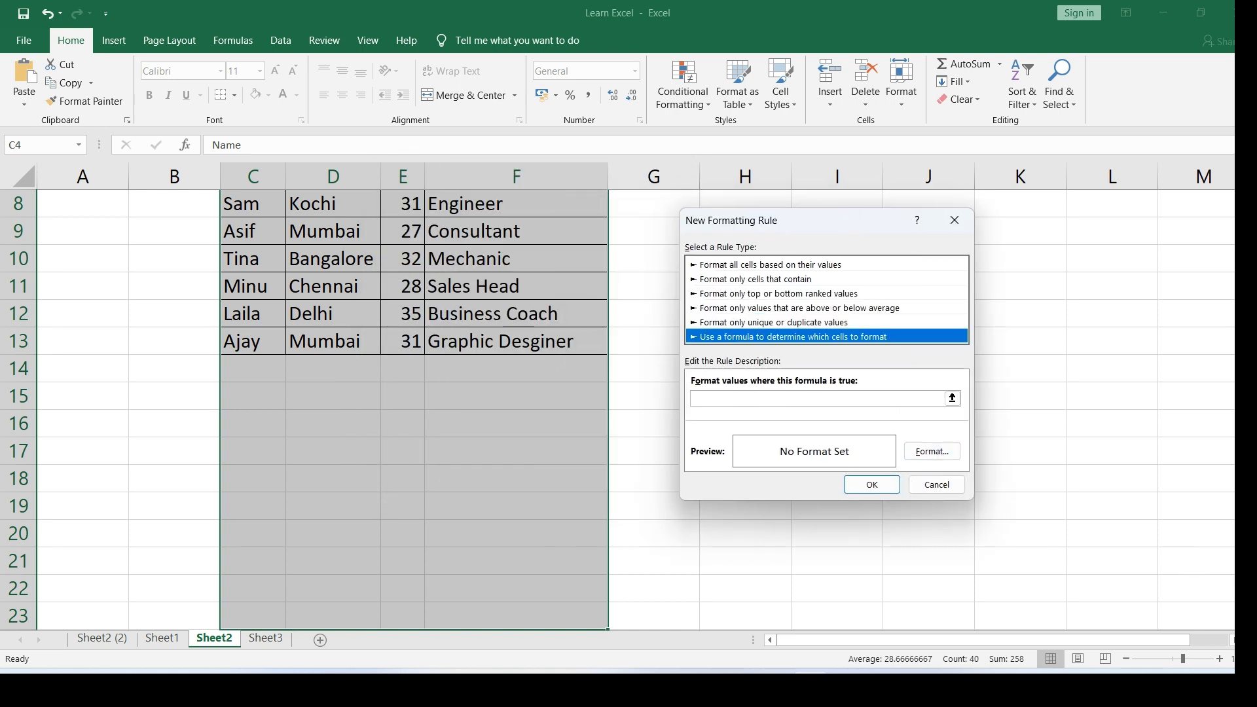
left_click(937, 485)
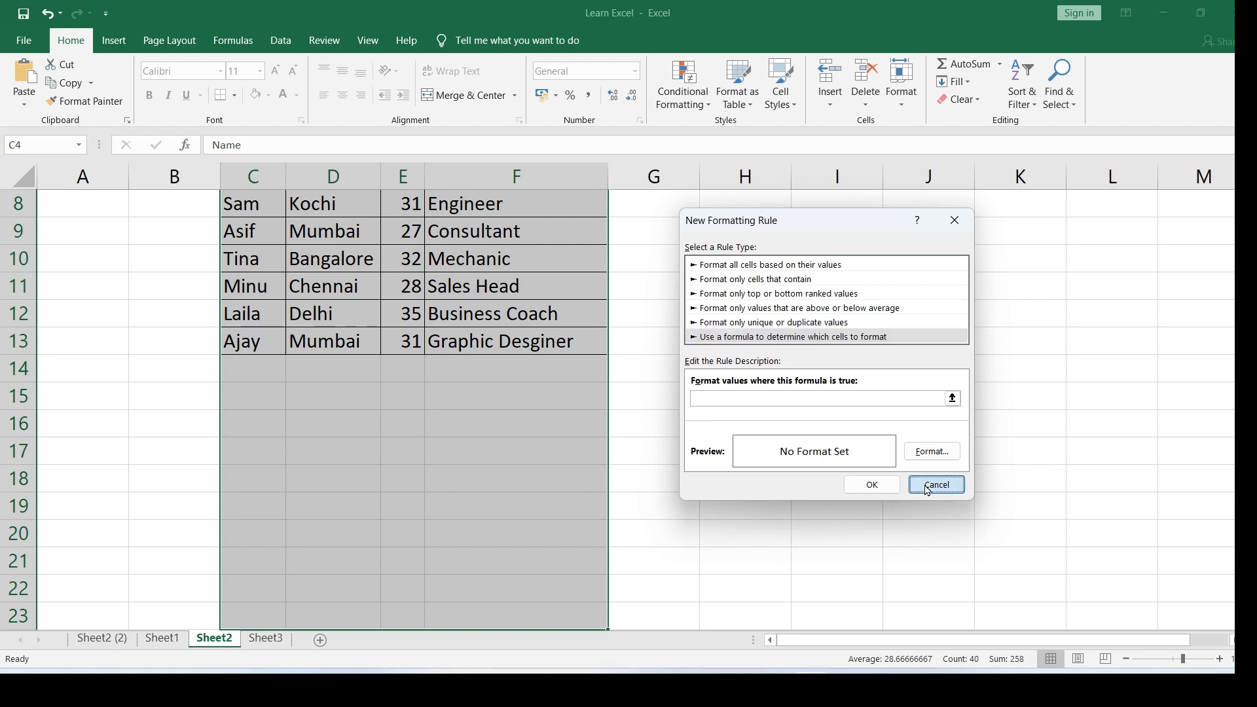
Step: Create a formula-based conditional formatting rule for the selected range with the formula =$C4<>"" and no format set
scroll(710, 430, "up", 3)
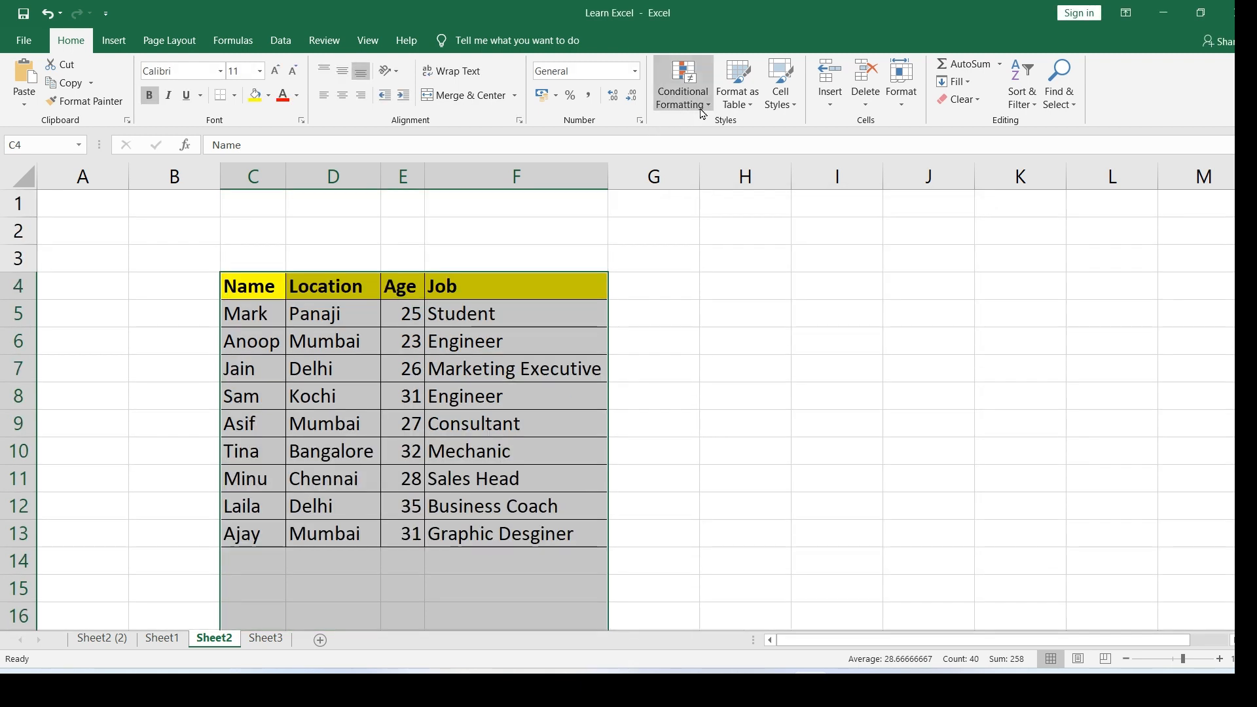
left_click(684, 97)
left_click(696, 294)
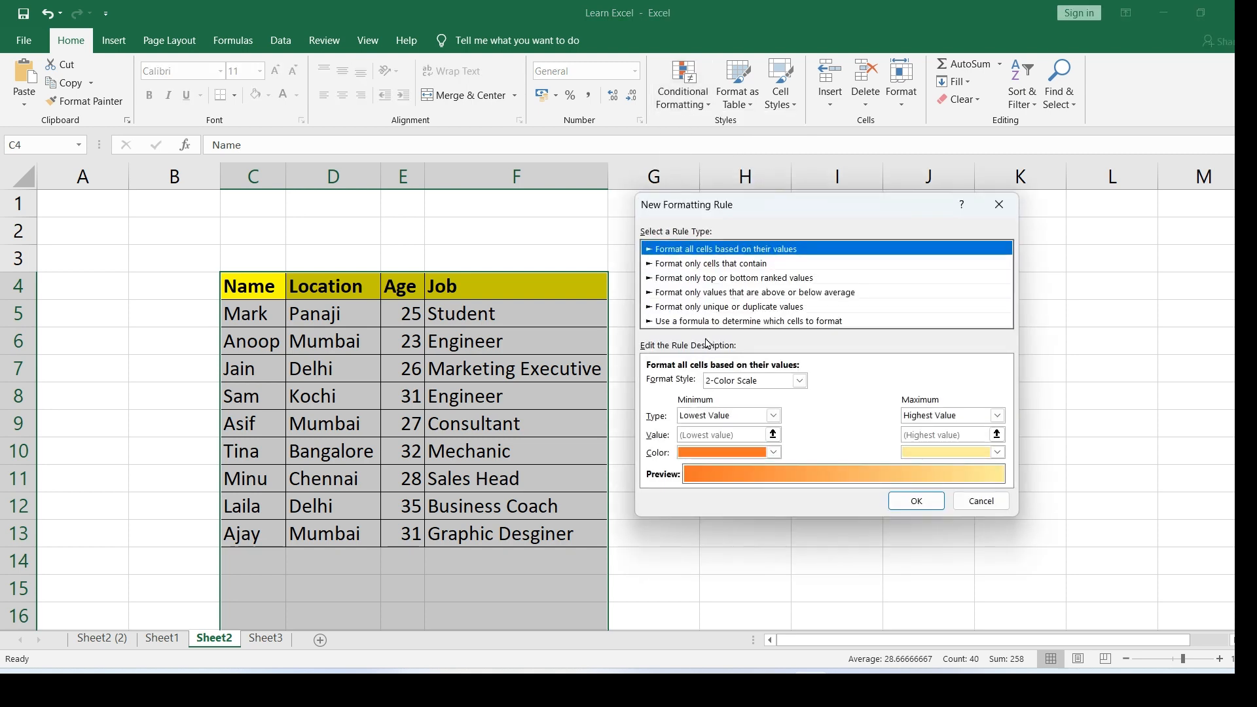
left_click(709, 321)
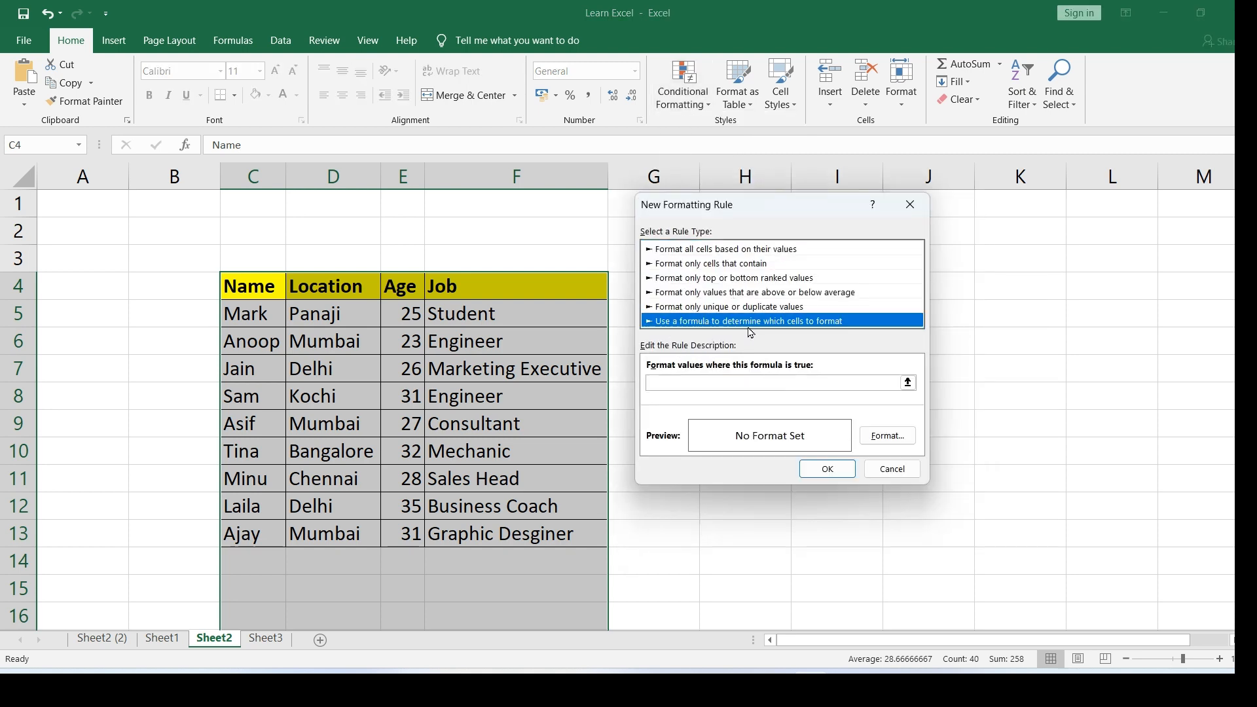
left_click(682, 380)
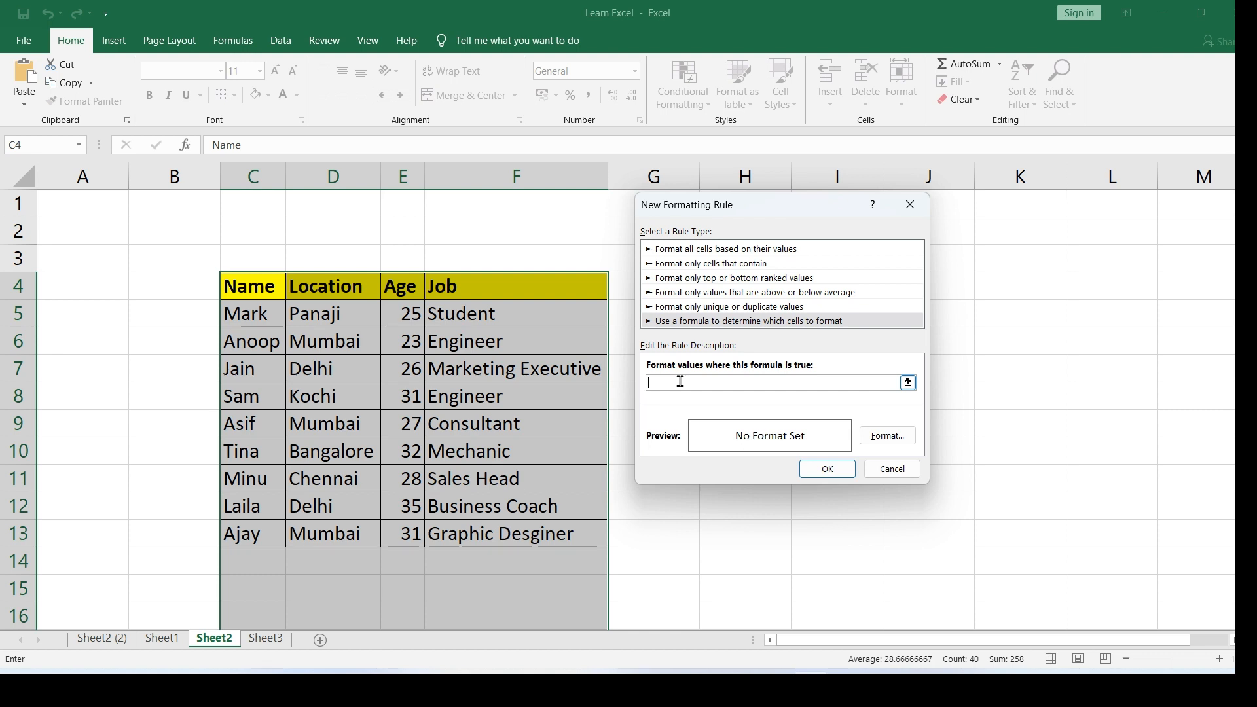
type("=")
left_click(251, 290)
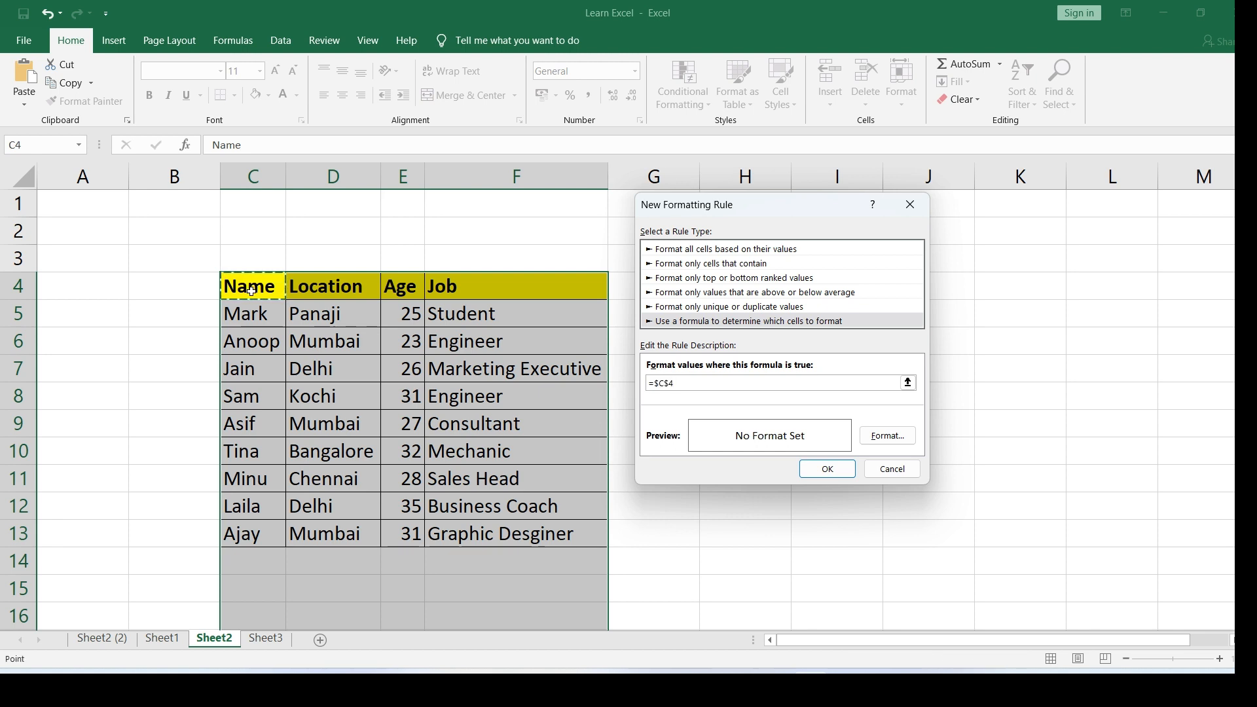
key("BackSpace")
key("BackSpace")
type("4")
type("<>\"")
left_click(825, 469)
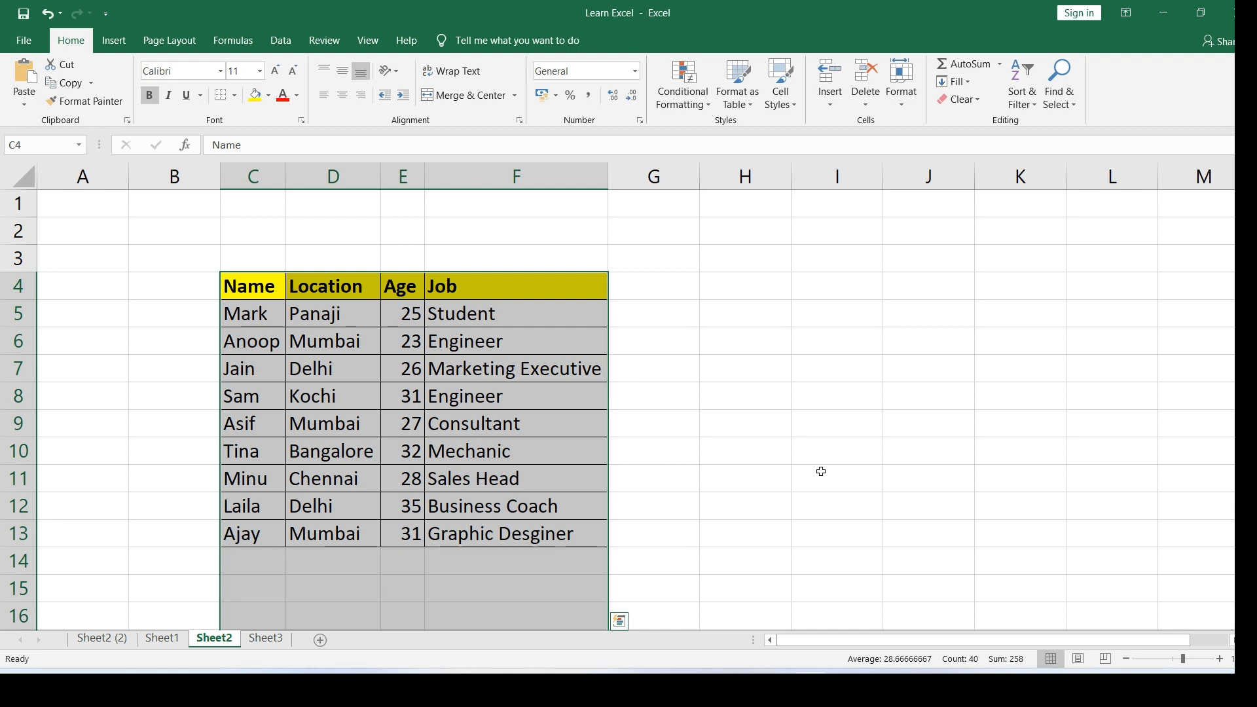
Step: Start a new formula-based conditional formatting rule for the selected range C4:F23 with the formula =$C4<>""
left_click(685, 94)
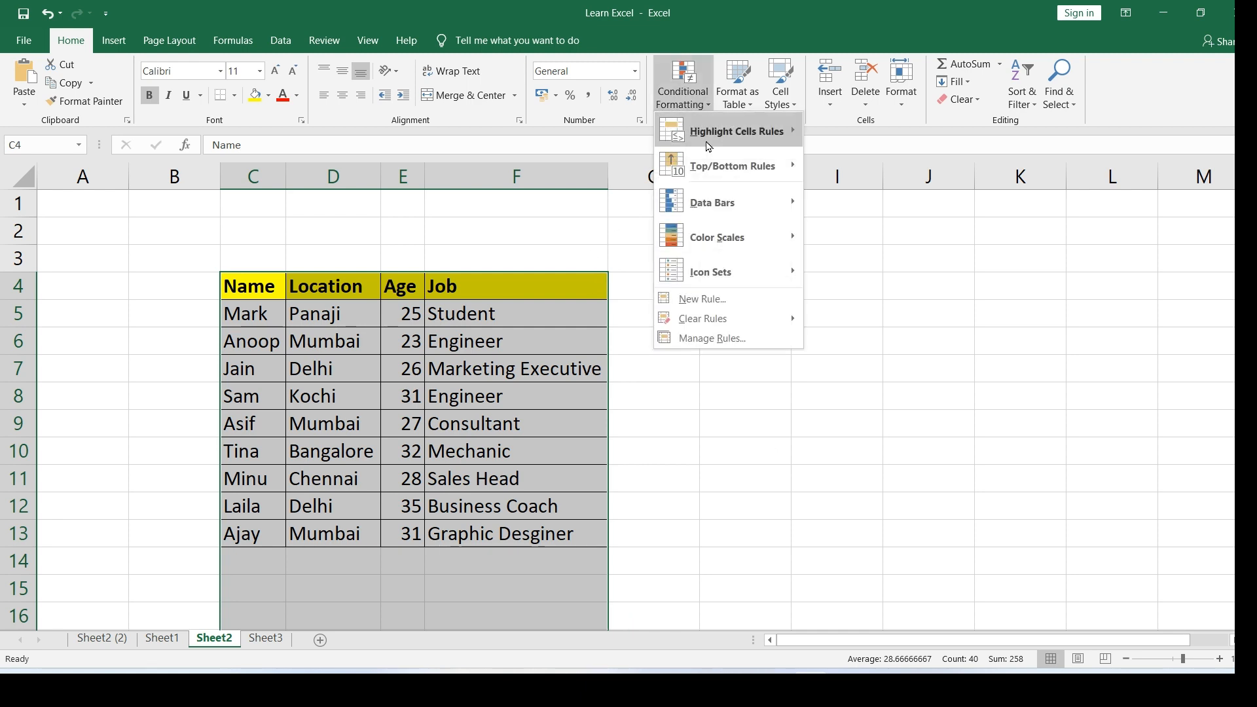
left_click(709, 299)
left_click(721, 305)
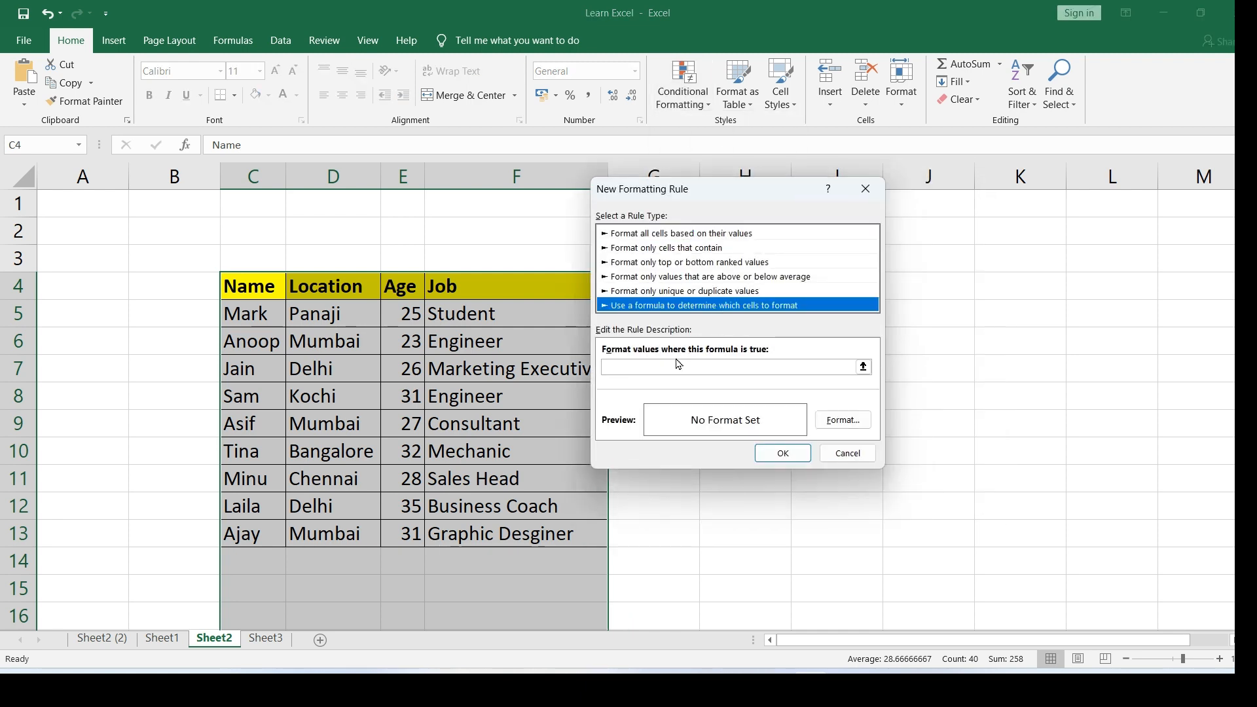
left_click(658, 370)
type("=")
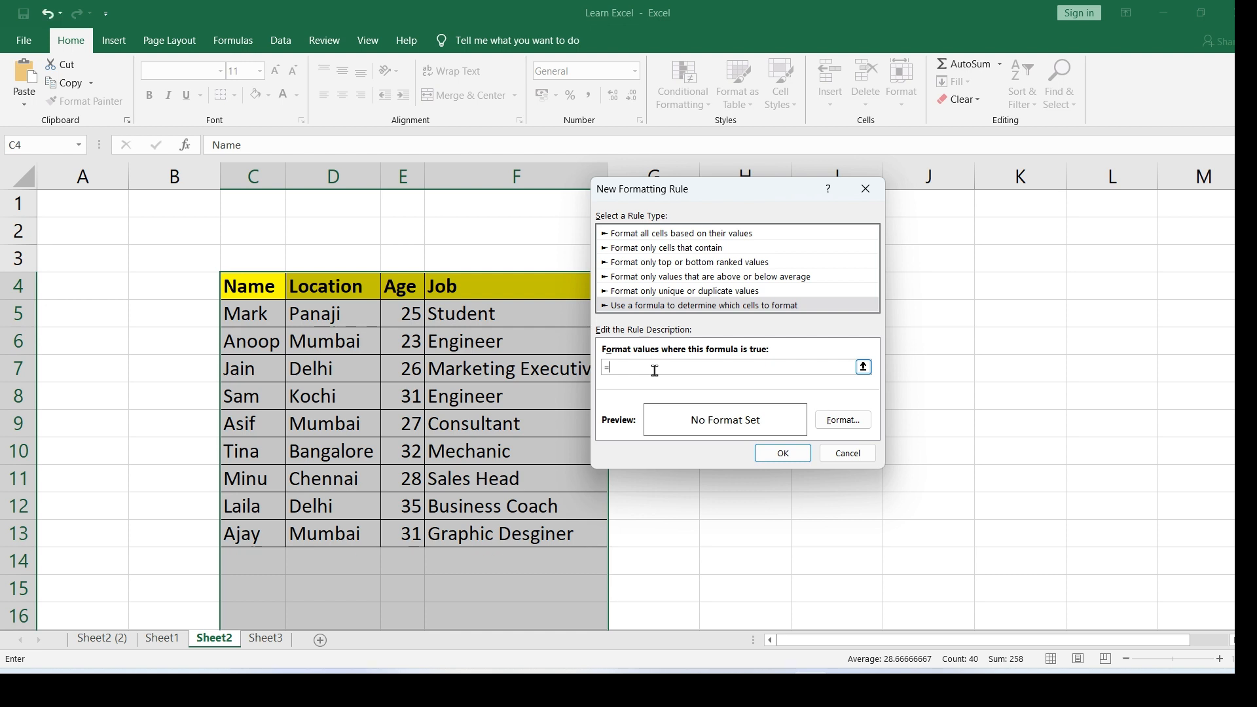
left_click(231, 288)
key("BackSpace")
key("BackSpace")
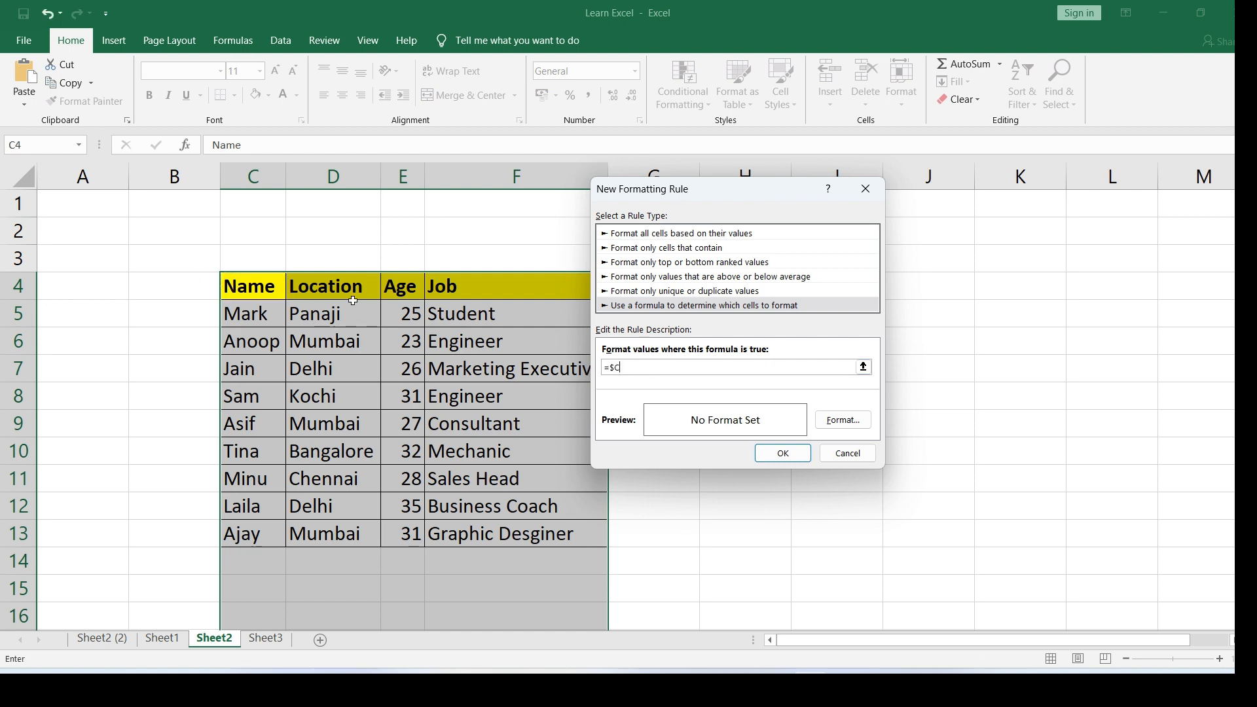
type("4<>\"\"")
Step: Give the rule's format an outline border on all four cell sides and apply the rule to the range
left_click(843, 420)
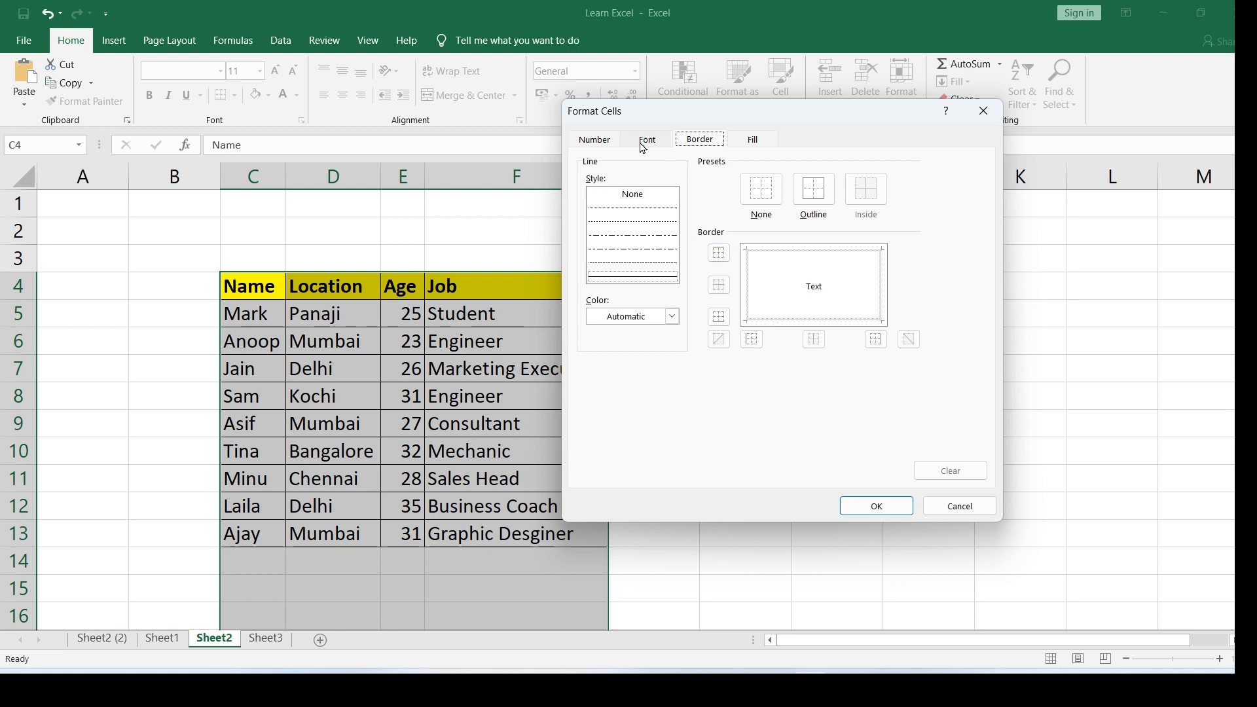
left_click(603, 140)
left_click(646, 141)
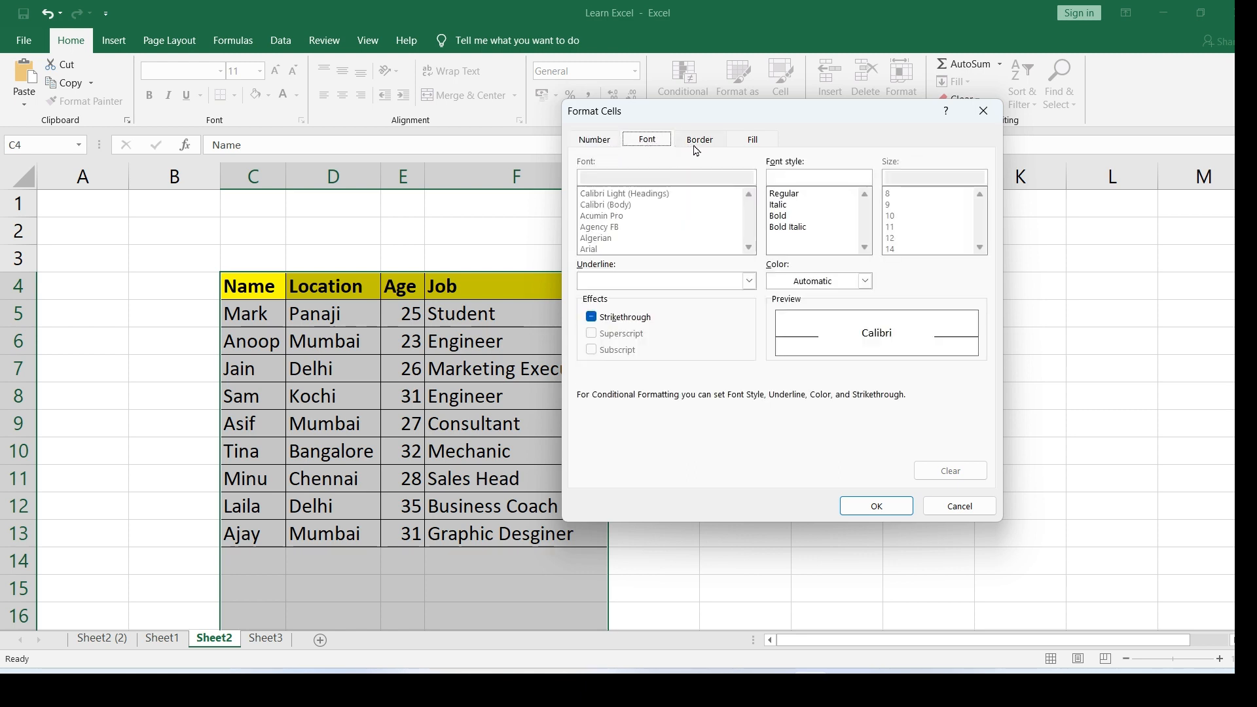
left_click(699, 145)
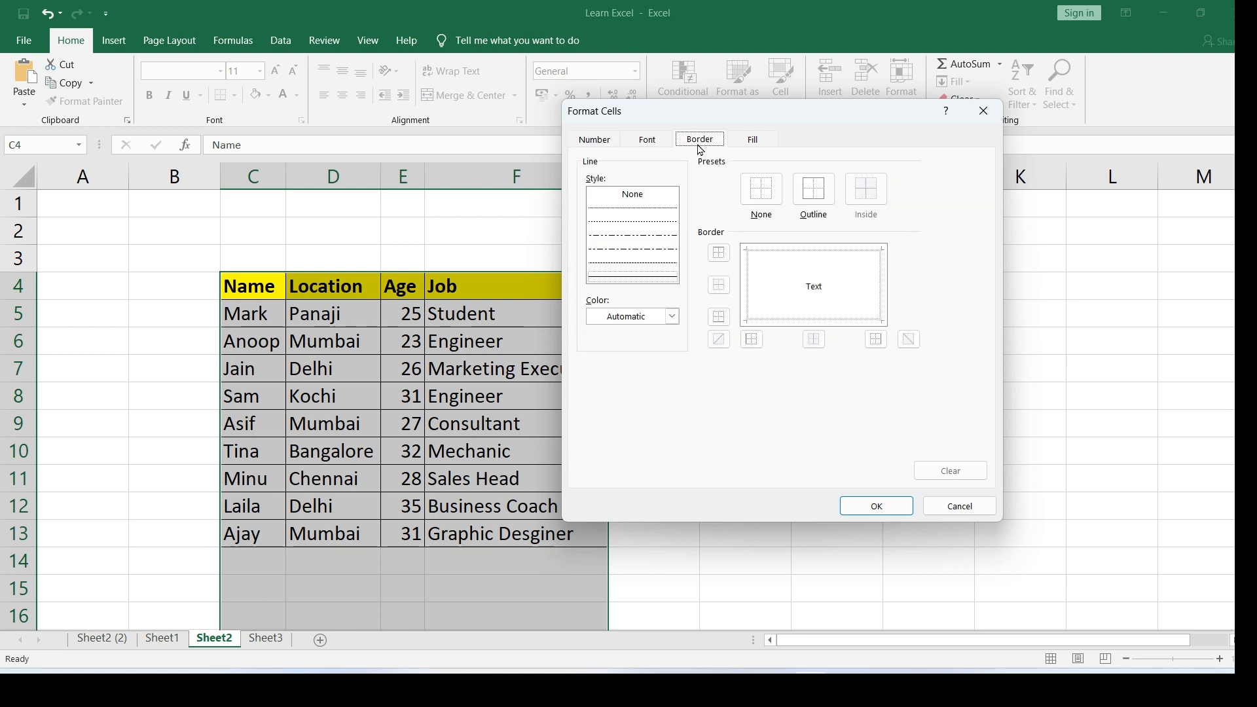
left_click(812, 194)
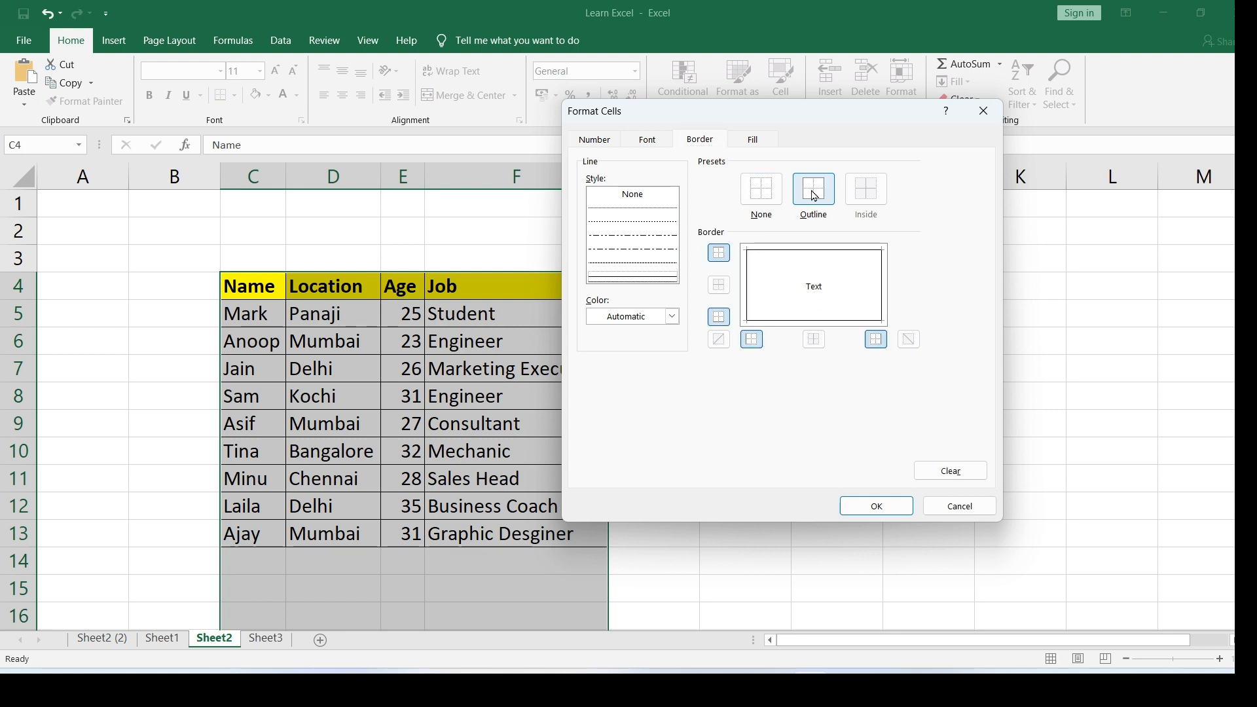
left_click(877, 506)
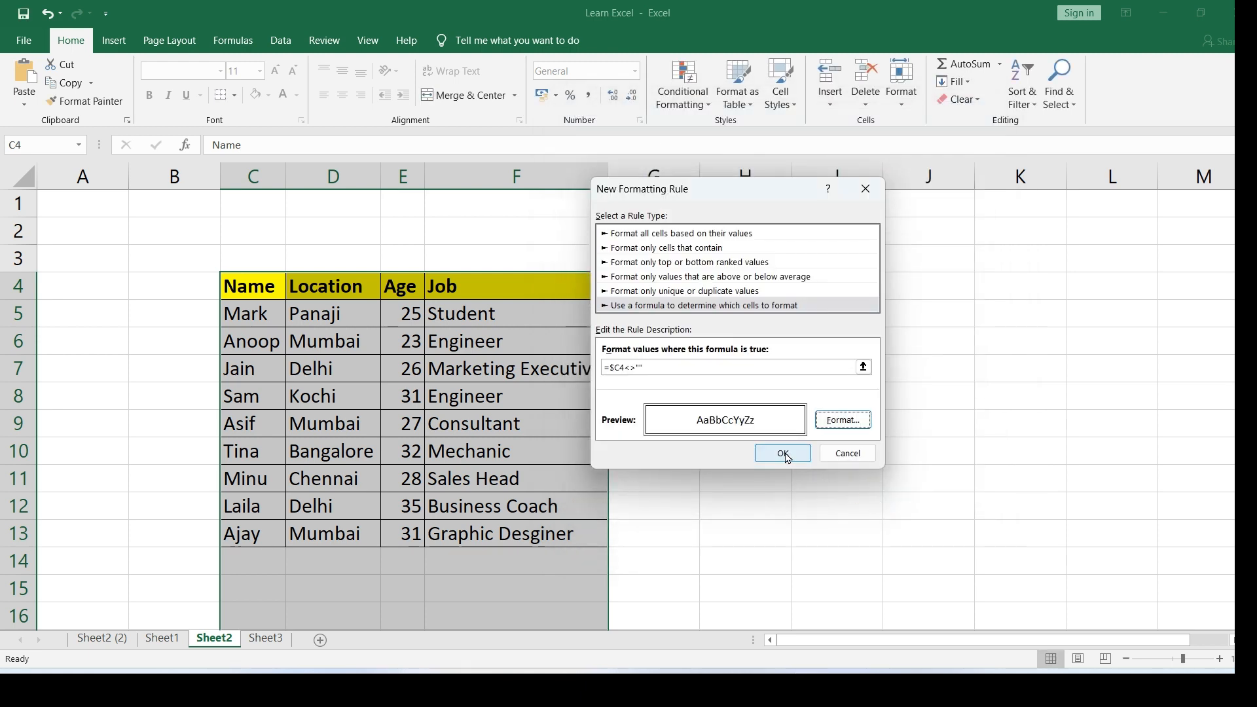
left_click(785, 454)
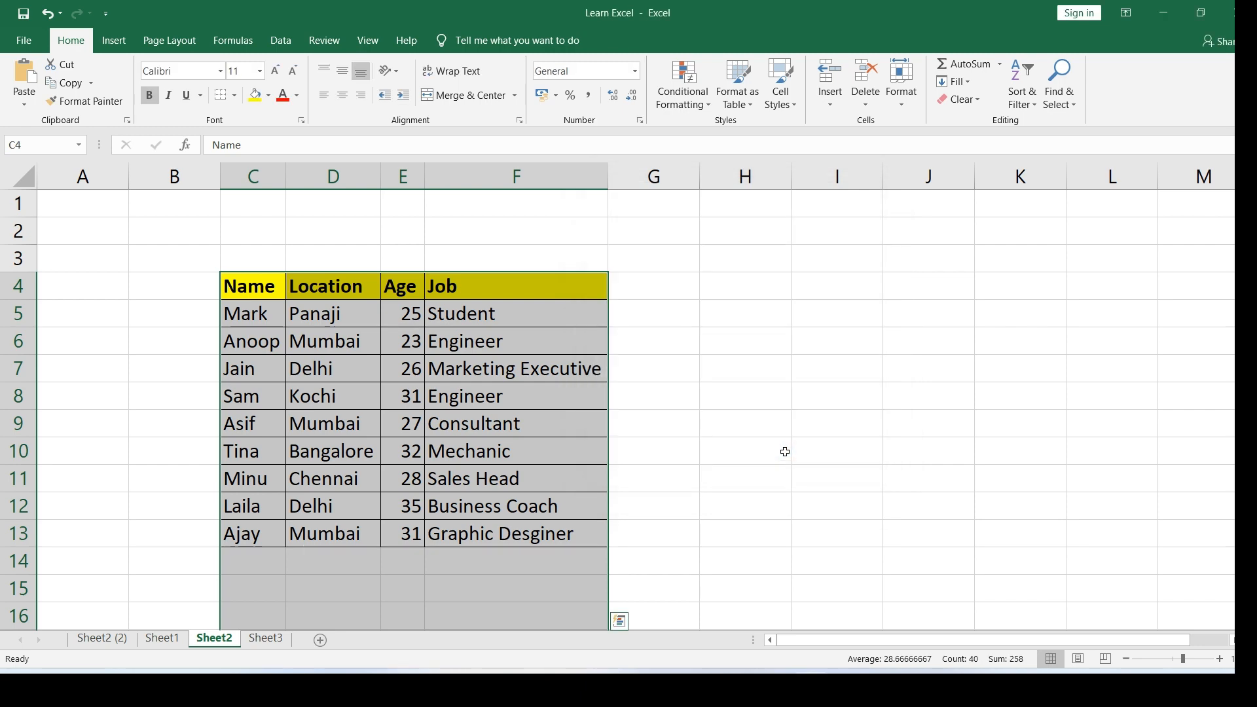
Step: Enter three first names below the last table record in cells C14, C15 and C16 to test the border rule
scroll(654, 421, "down", 1)
scroll(654, 420, "down", 1)
left_click(247, 401)
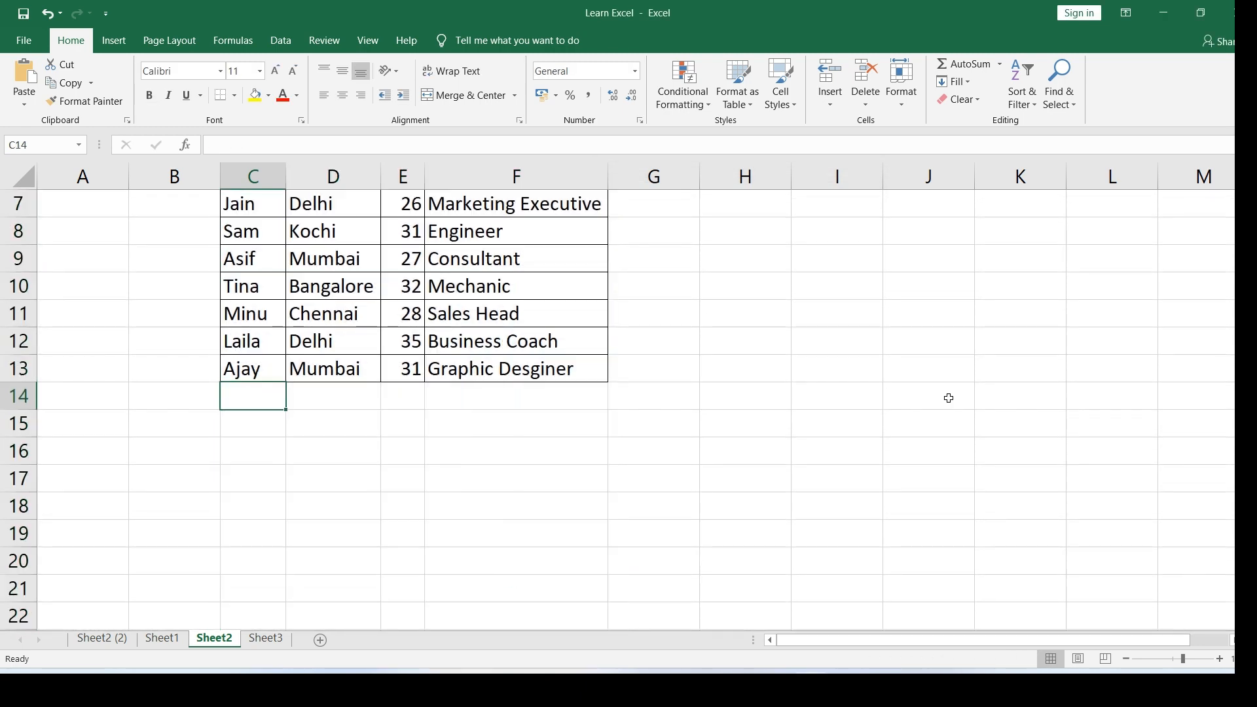
type("Ha")
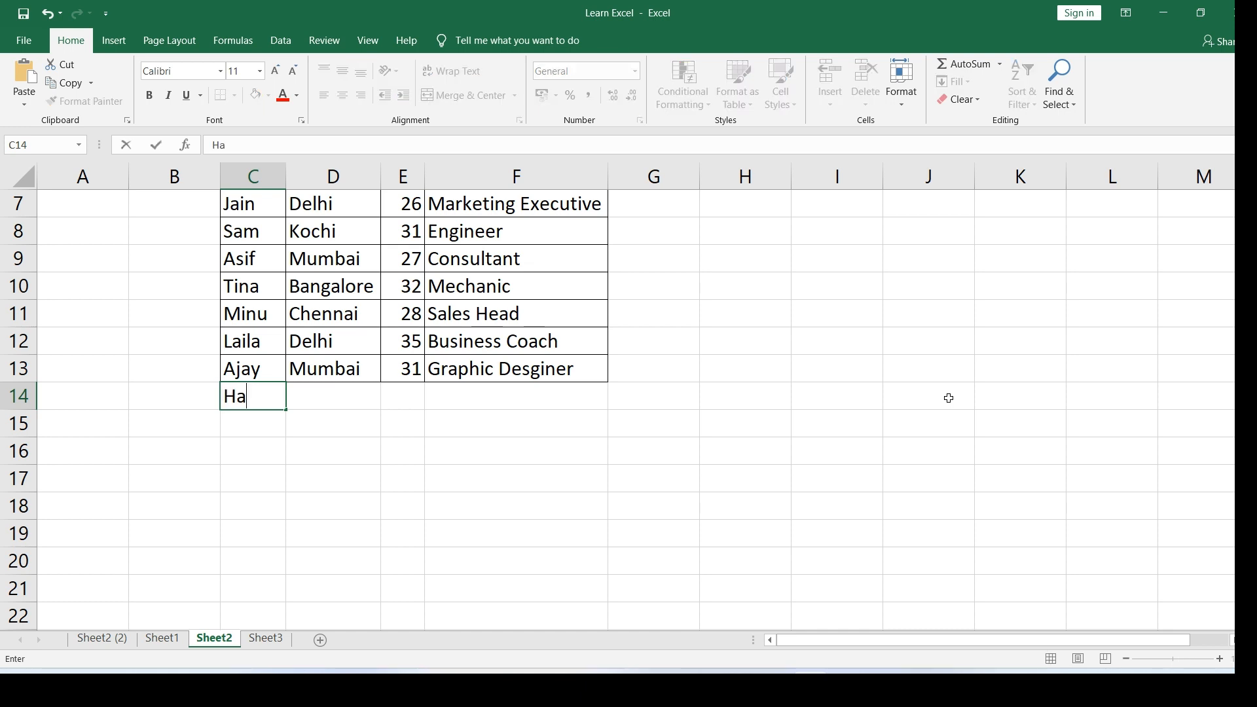
type("ri")
key("Return")
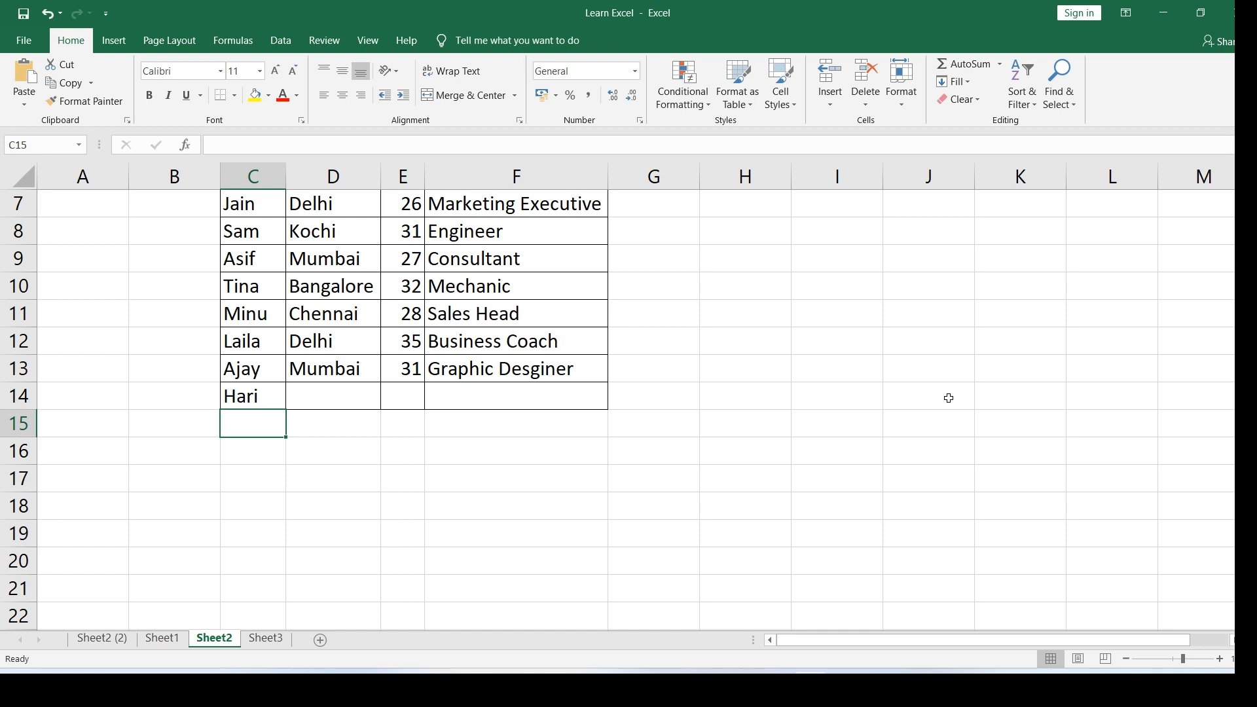
type("Steve")
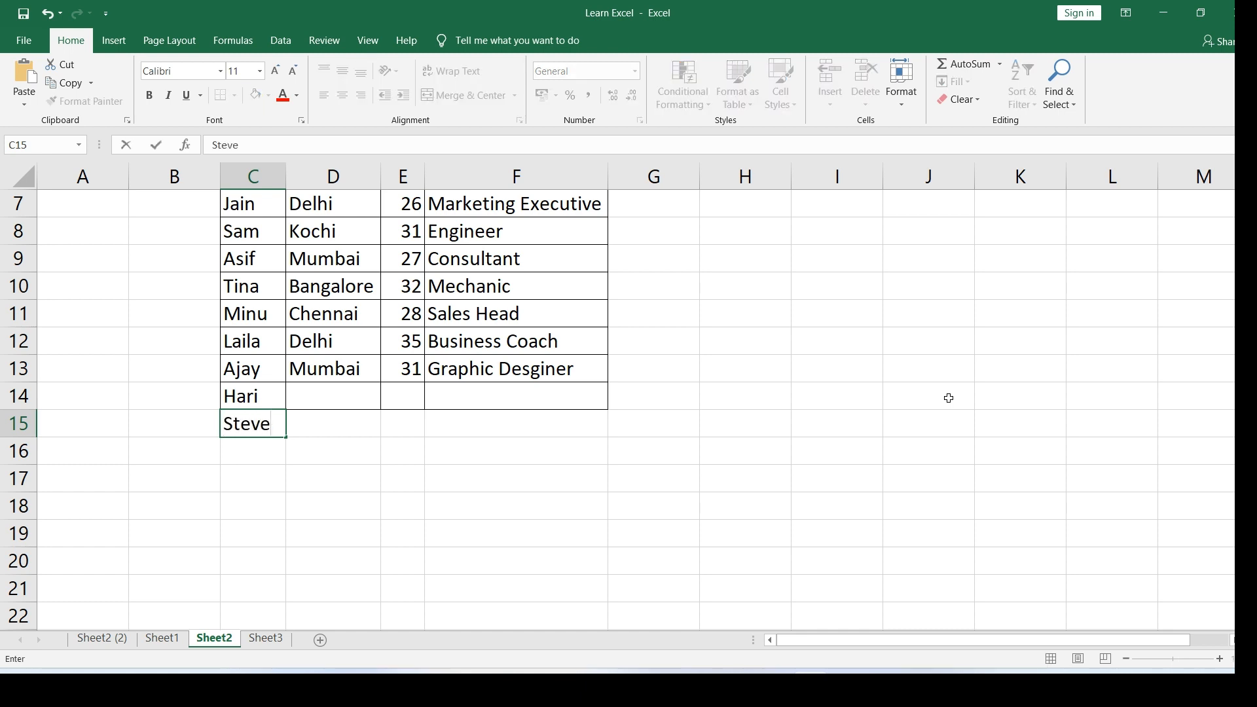
key("Return")
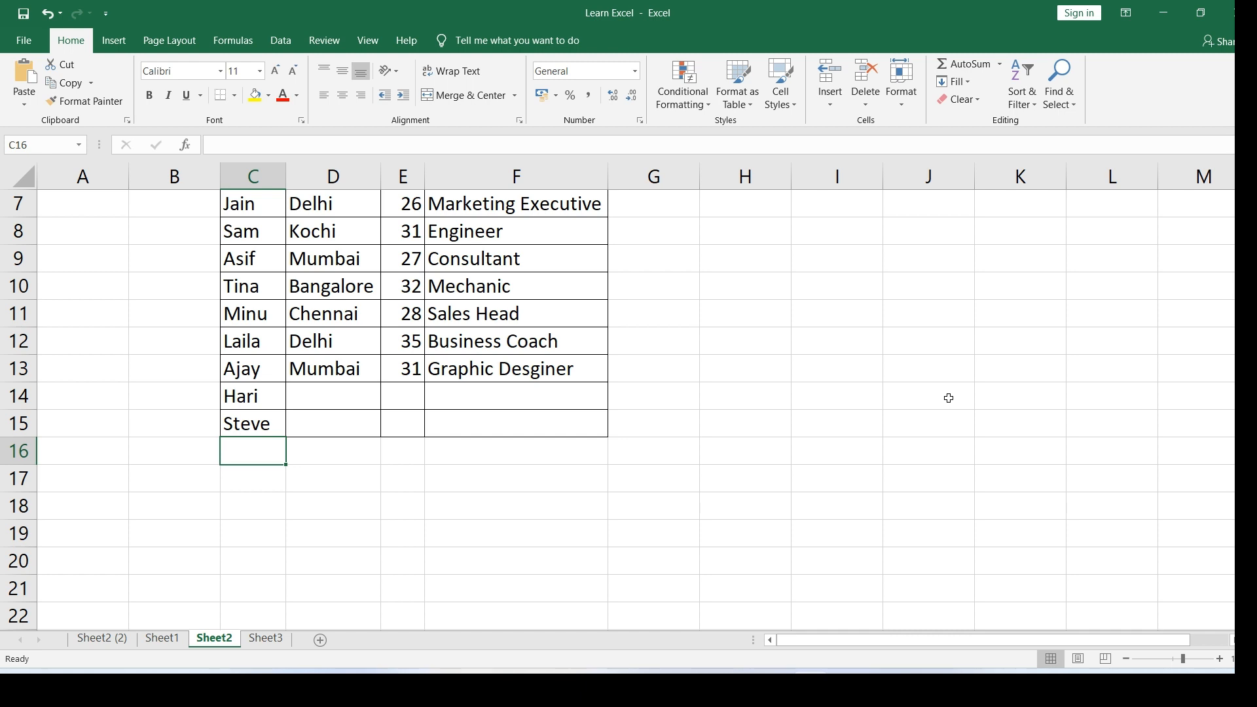
type("Heera")
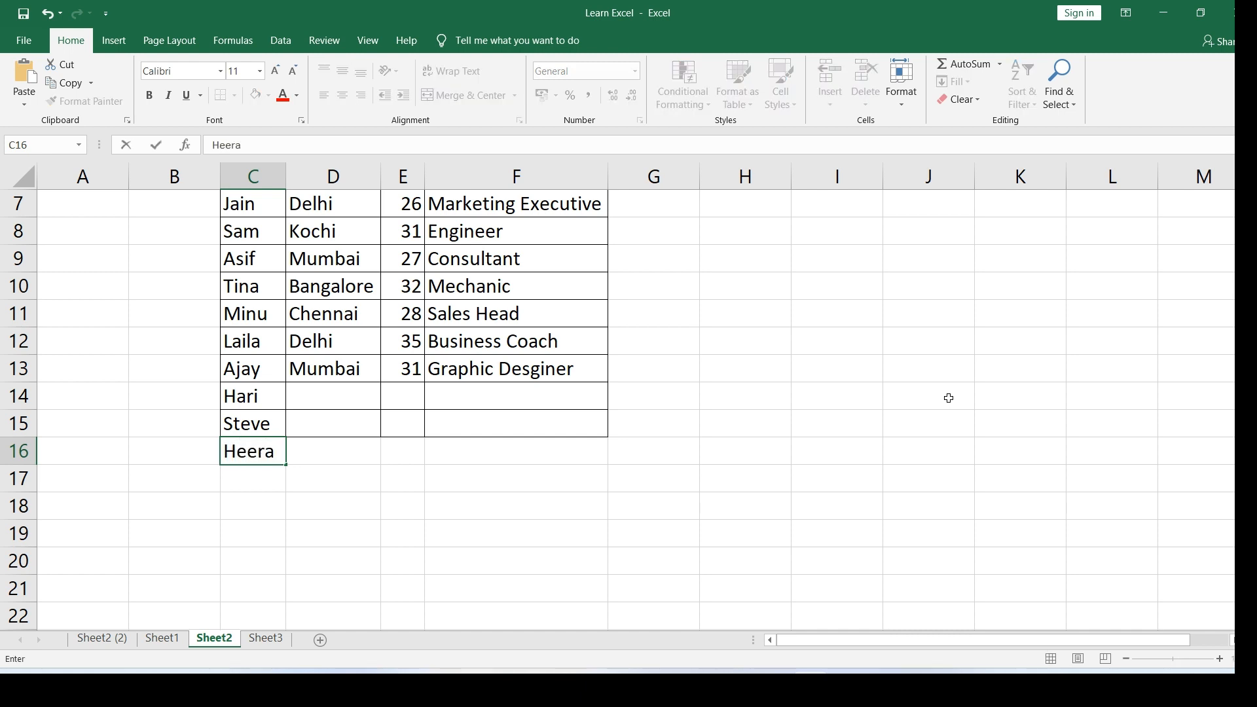
key("Return")
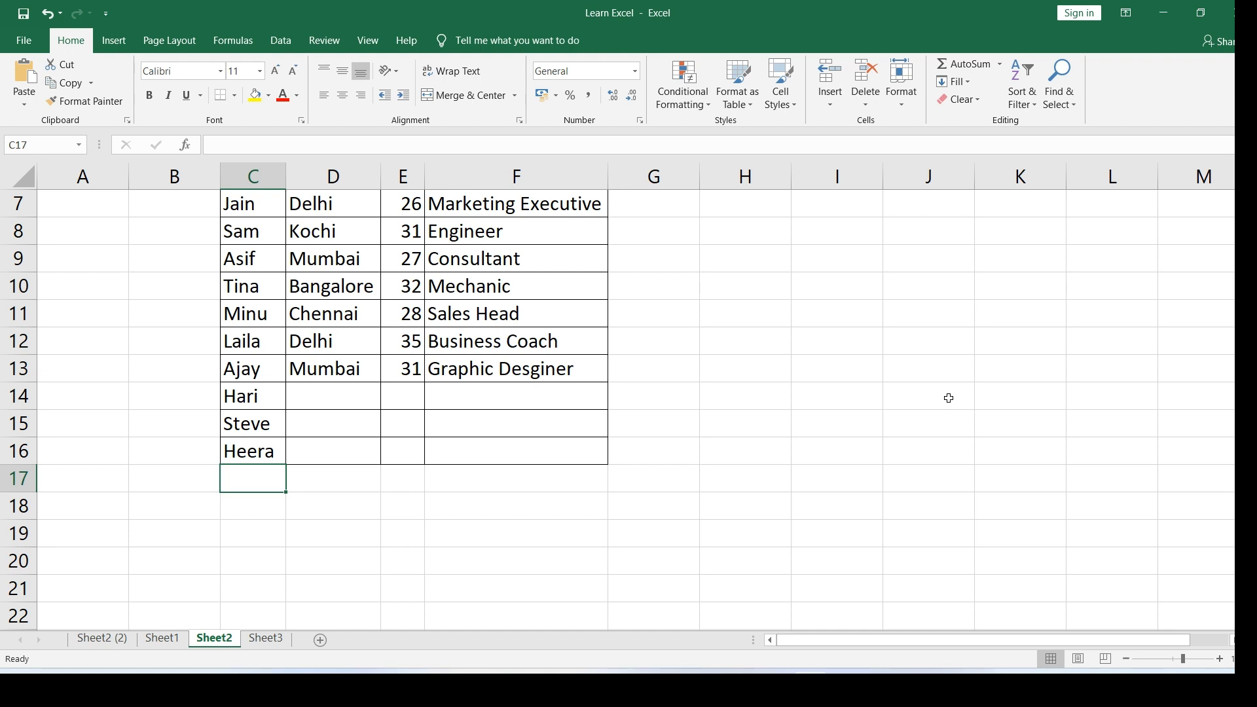
scroll(648, 326, "up", 2)
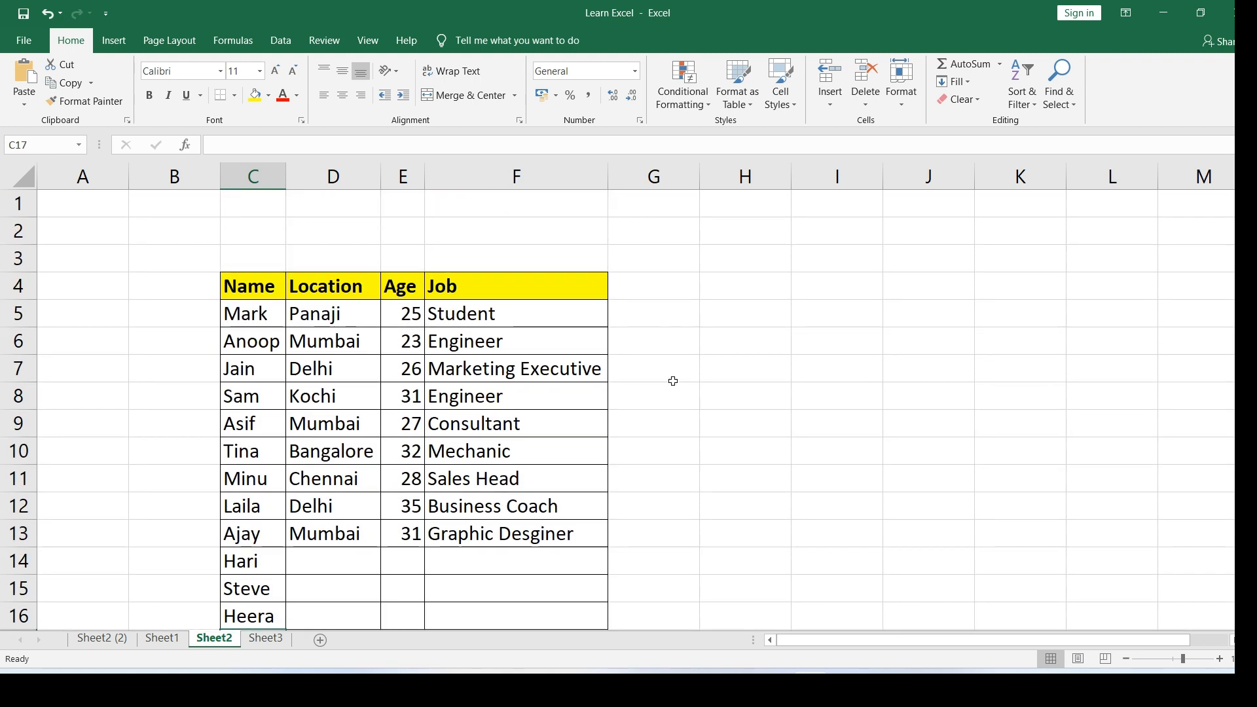
scroll(697, 387, "down", 1)
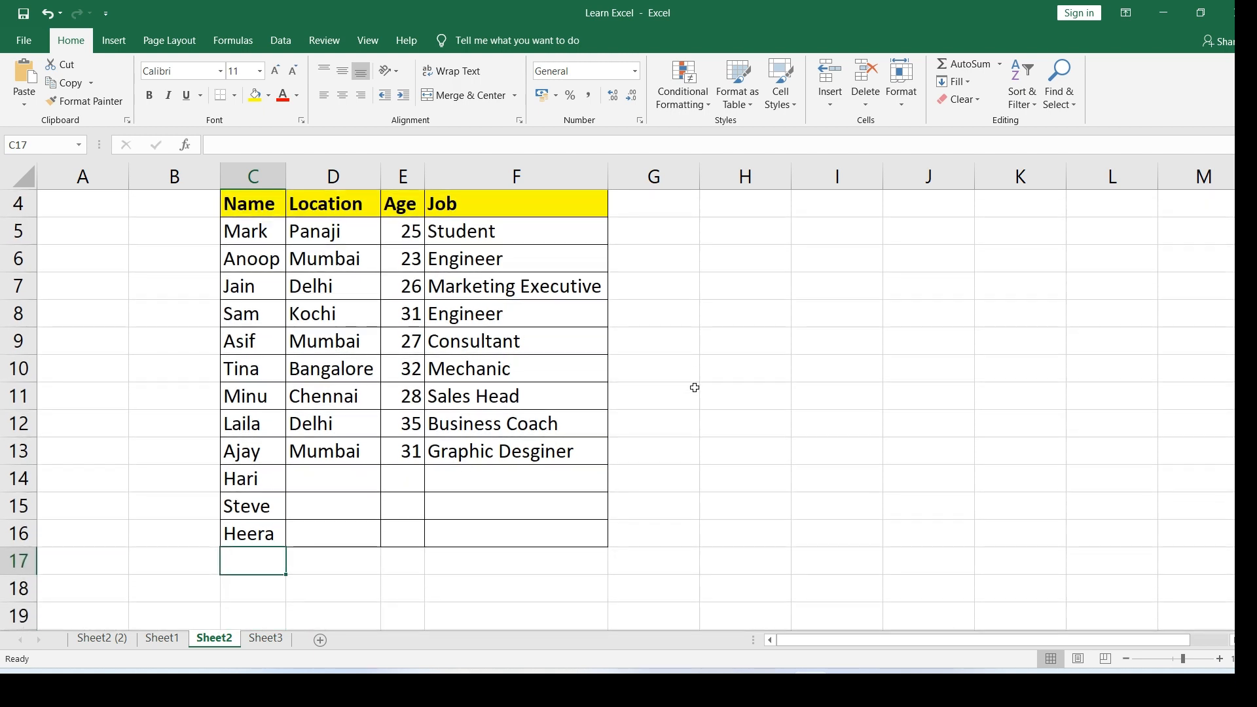